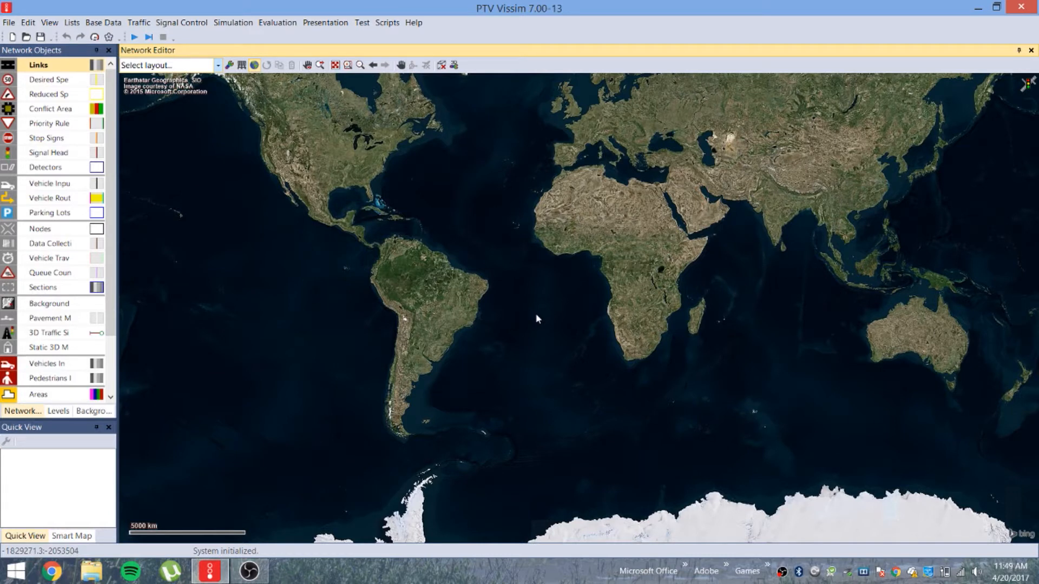
Save the network to the Desktop as simulation.inpx and dismiss the file-copy note
{"action": "left_click", "coordinate": [13, 18]}
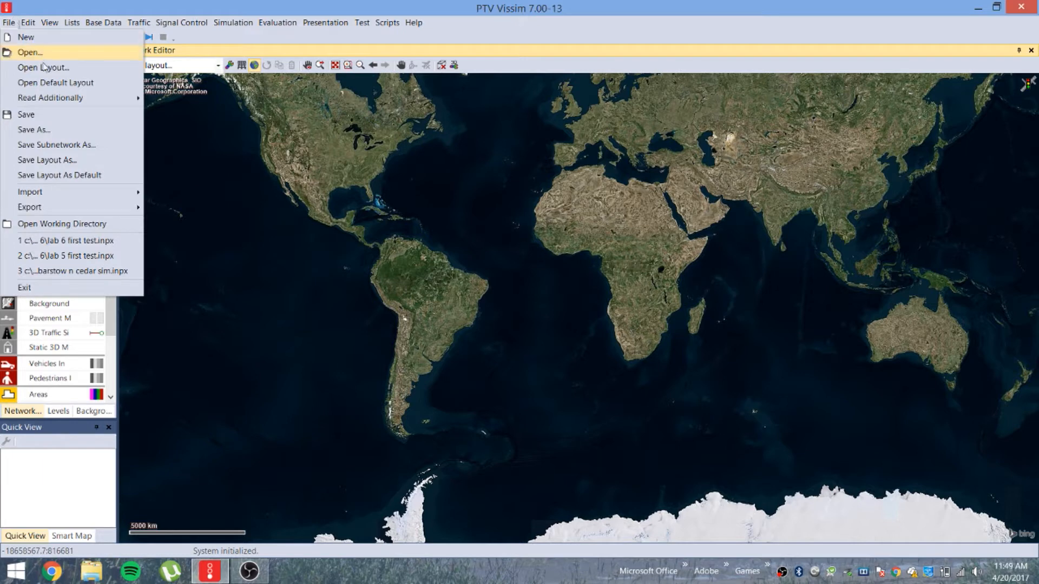
{"action": "left_click", "coordinate": [39, 130]}
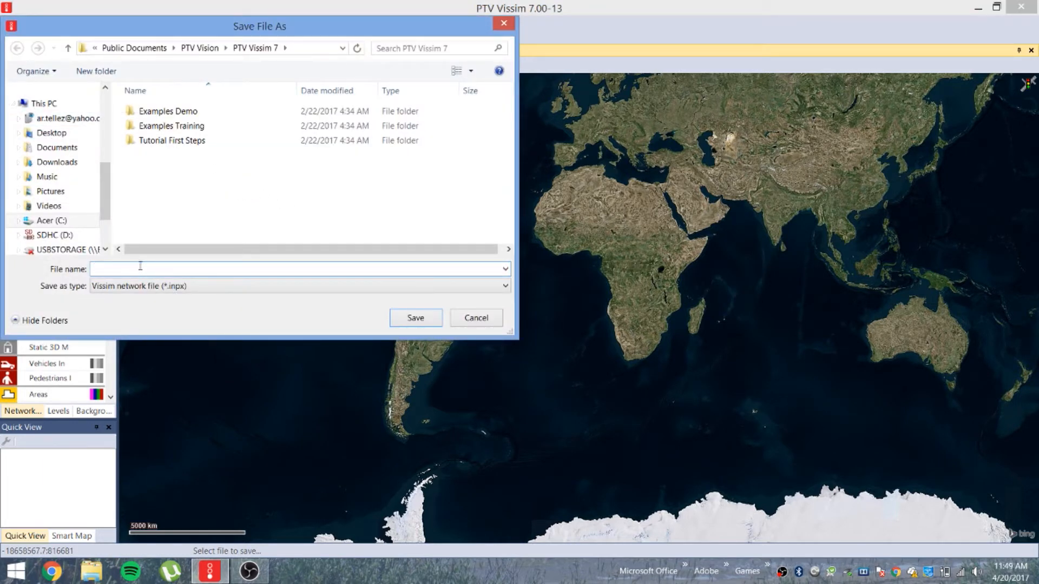
{"action": "type", "text": "simulation"}
{"action": "left_click", "coordinate": [52, 133]}
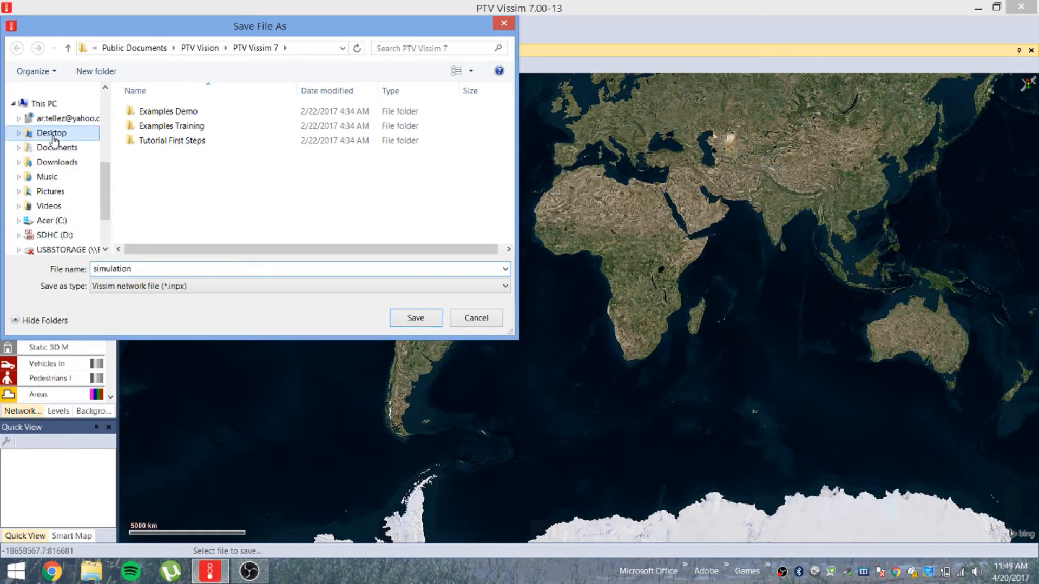
{"action": "left_click", "coordinate": [428, 318]}
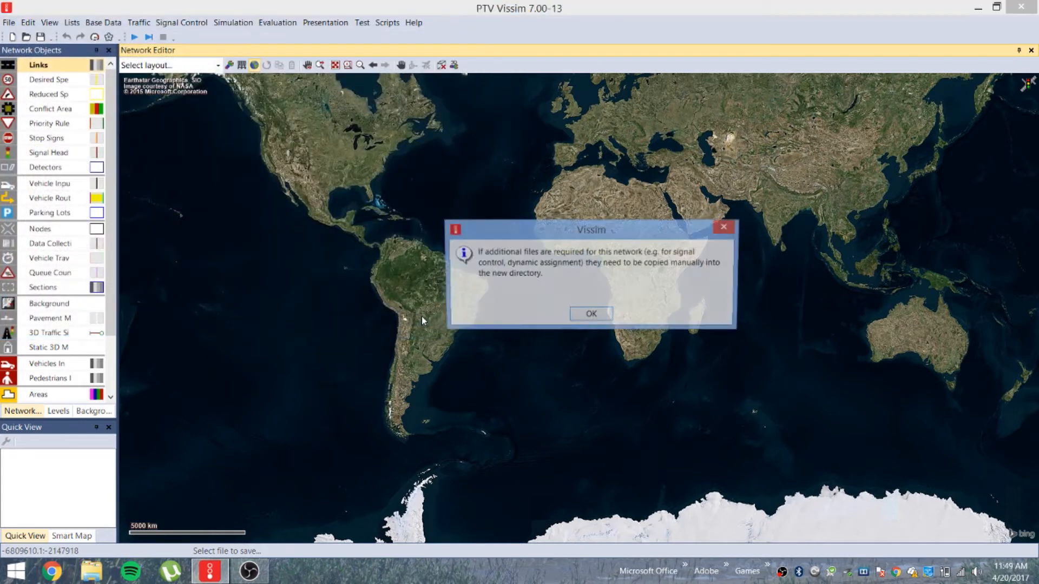
{"action": "left_click", "coordinate": [587, 318]}
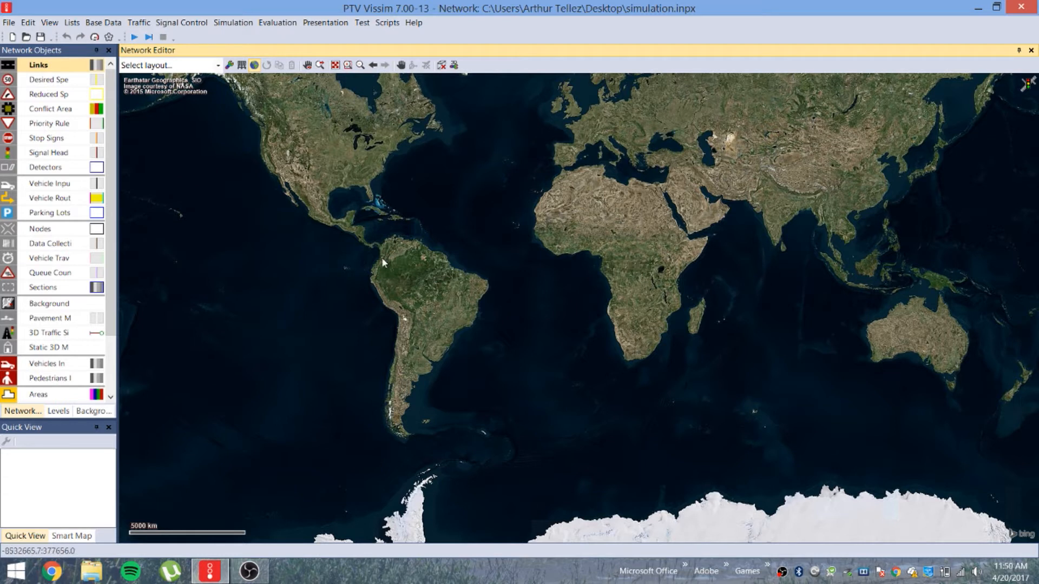
{"action": "left_click", "coordinate": [233, 25]}
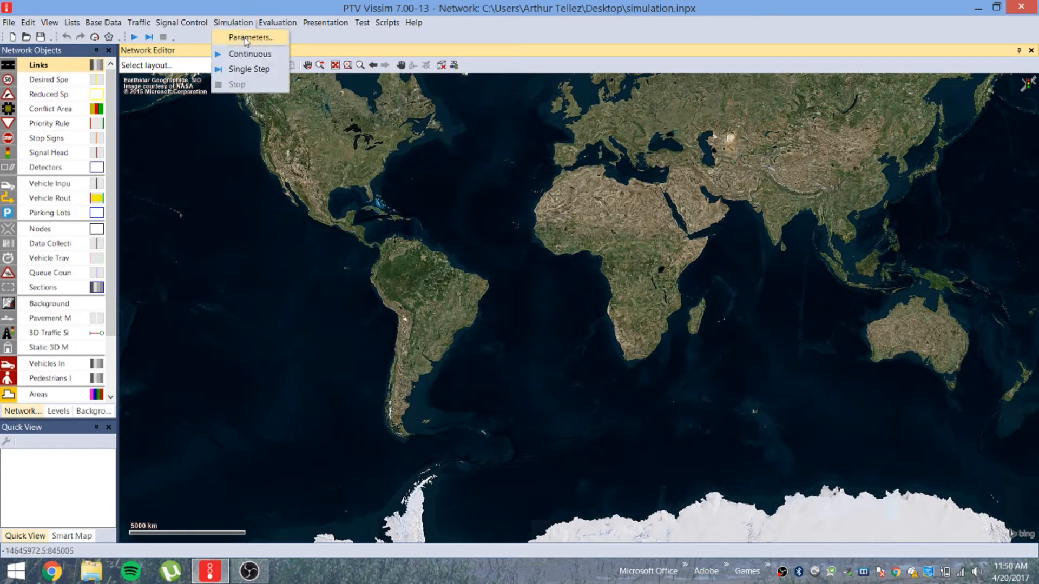
In Simulation Parameters, set the start time to 12:00:00 and the start date to 04.20.2017
{"action": "left_click", "coordinate": [246, 40]}
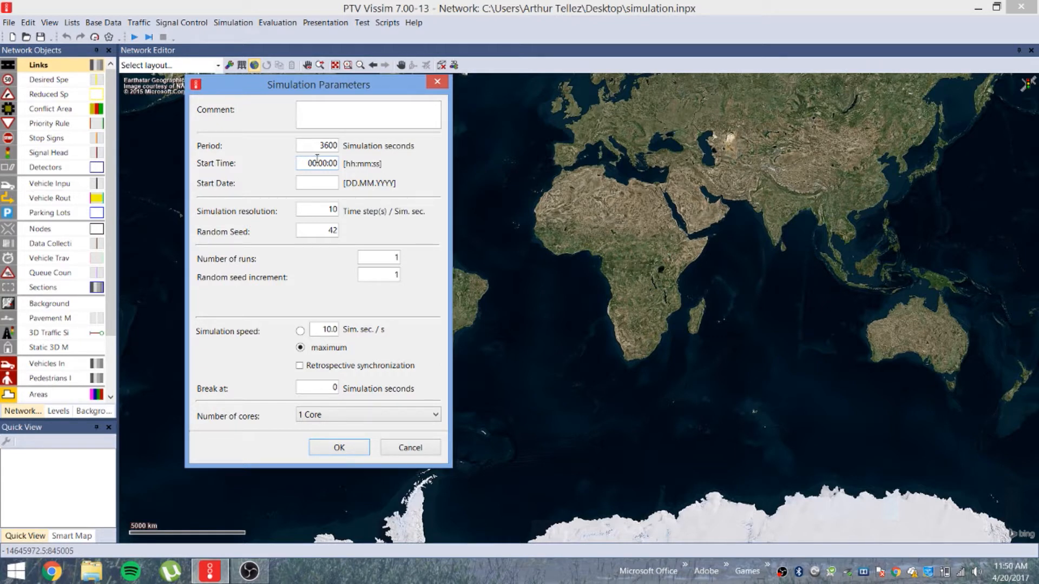
{"action": "left_click_drag", "start_coordinate": [318, 163], "coordinate": [315, 163]}
{"action": "key", "text": "BackSpace"}
{"action": "key", "text": "BackSpace"}
{"action": "type", "text": "12"}
{"action": "type", "text": "4.20"}
{"action": "type", "text": ".2017"}
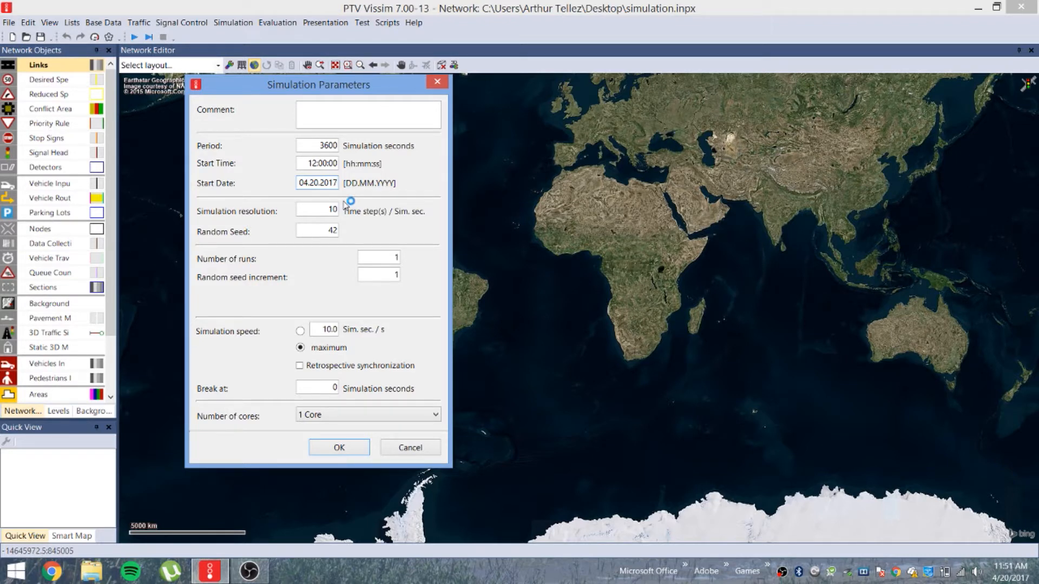
{"action": "left_click_drag", "start_coordinate": [325, 211], "coordinate": [387, 205]}
{"action": "left_click", "coordinate": [329, 231]}
{"action": "key", "text": "Right"}
{"action": "key", "text": "Delete"}
{"action": "type", "text": "41"}
{"action": "key", "text": "BackSpace"}
{"action": "type", "text": "2"}
{"action": "double_click", "coordinate": [387, 258]}
{"action": "left_click", "coordinate": [300, 349]}
{"action": "left_click", "coordinate": [300, 331]}
{"action": "left_click", "coordinate": [301, 349]}
Set Number of cores to 'use all cores' and confirm the simulation parameters
{"action": "double_click", "coordinate": [333, 385]}
{"action": "left_click", "coordinate": [322, 420]}
{"action": "left_click", "coordinate": [329, 420]}
{"action": "left_click", "coordinate": [329, 420]}
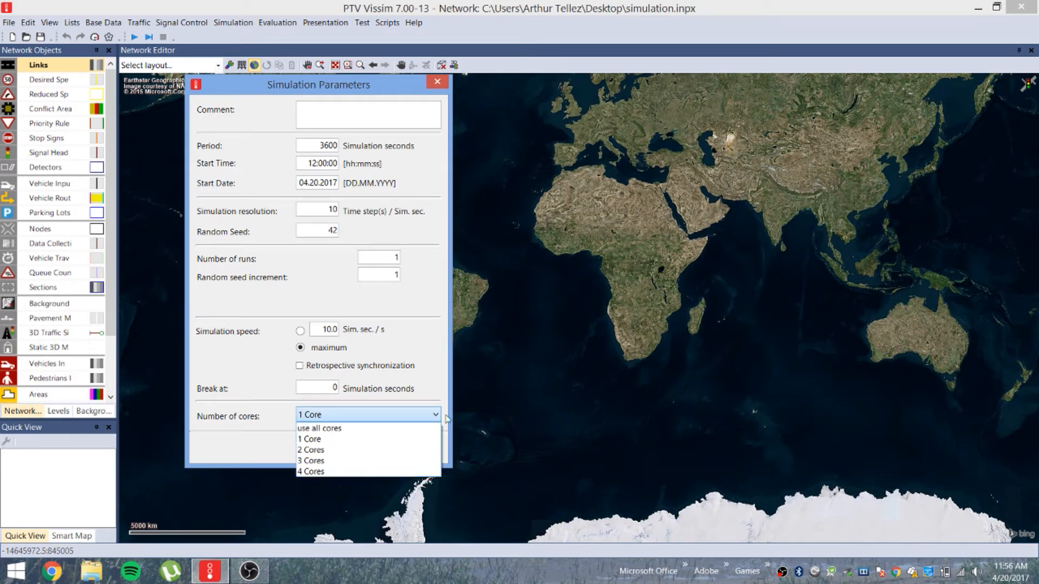
{"action": "left_click", "coordinate": [373, 472]}
{"action": "left_click", "coordinate": [352, 415]}
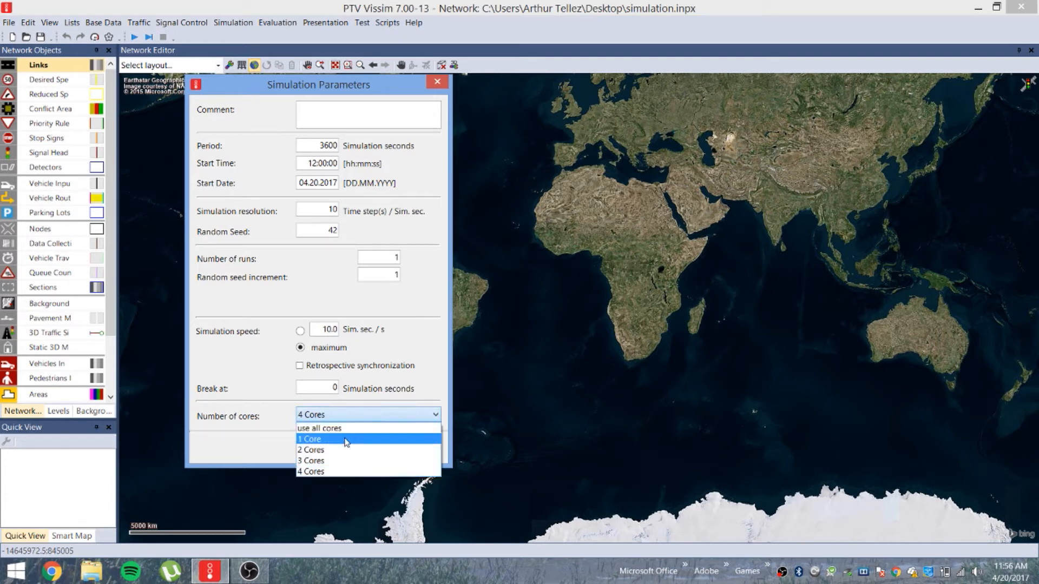
{"action": "left_click", "coordinate": [347, 442]}
{"action": "left_click", "coordinate": [358, 417]}
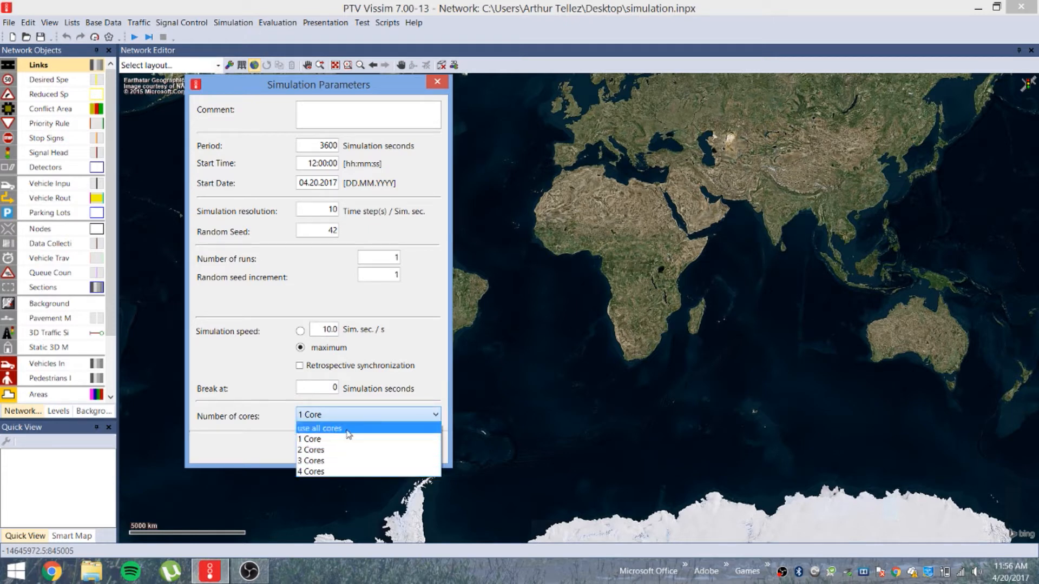
{"action": "left_click", "coordinate": [371, 429]}
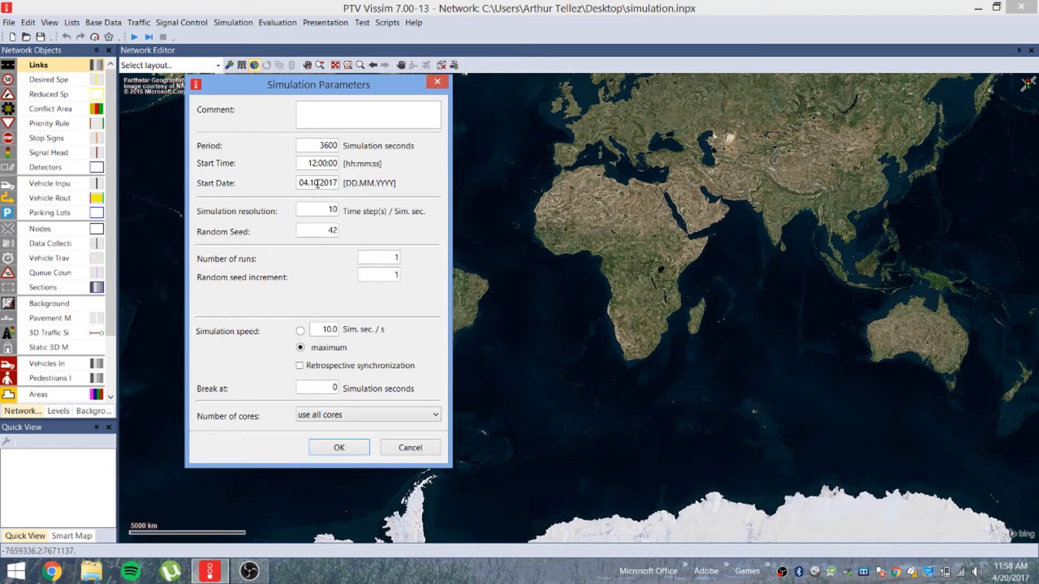
{"action": "left_click", "coordinate": [315, 181]}
{"action": "left_click", "coordinate": [339, 448]}
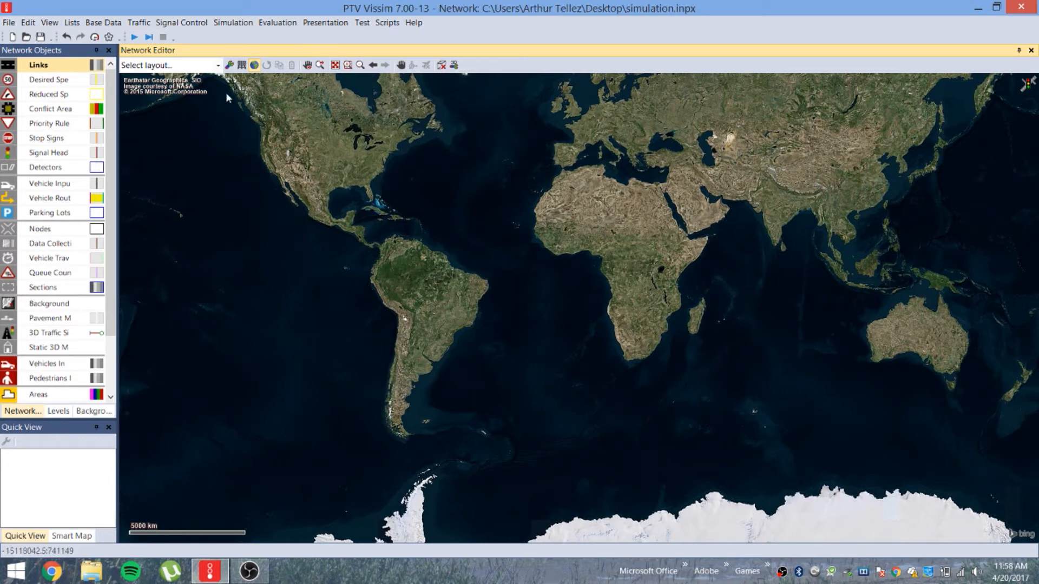
Switch the Network Settings units to All Imperial, with miles and mph, and confirm
{"action": "left_click", "coordinate": [105, 25]}
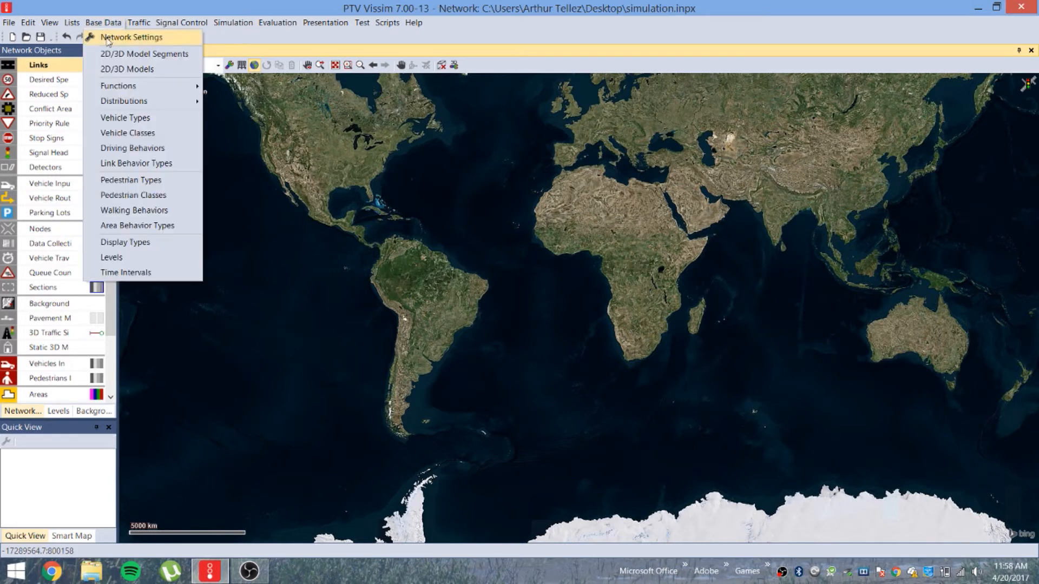
{"action": "left_click", "coordinate": [107, 38]}
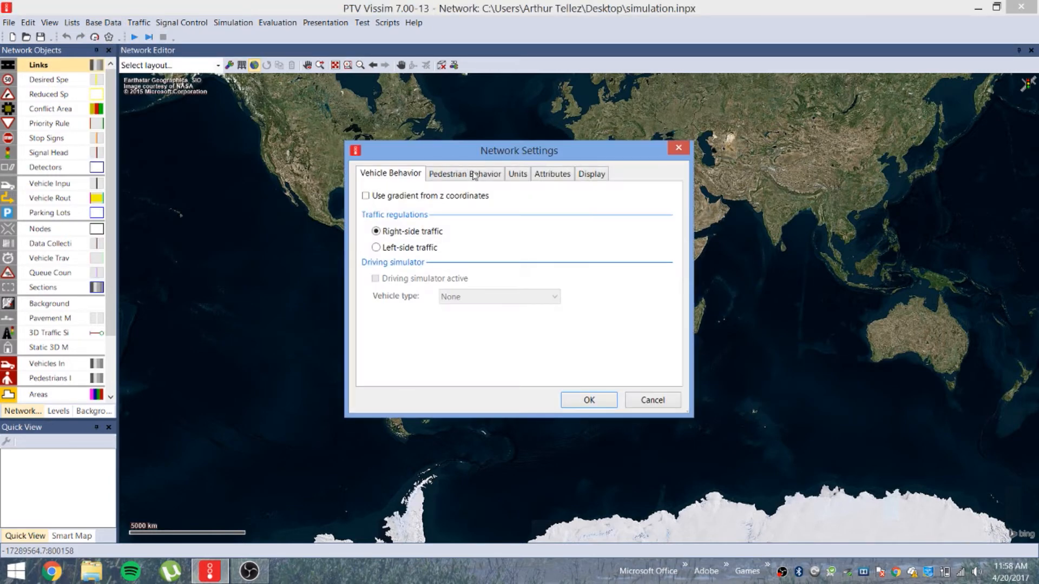
{"action": "left_click", "coordinate": [518, 177]}
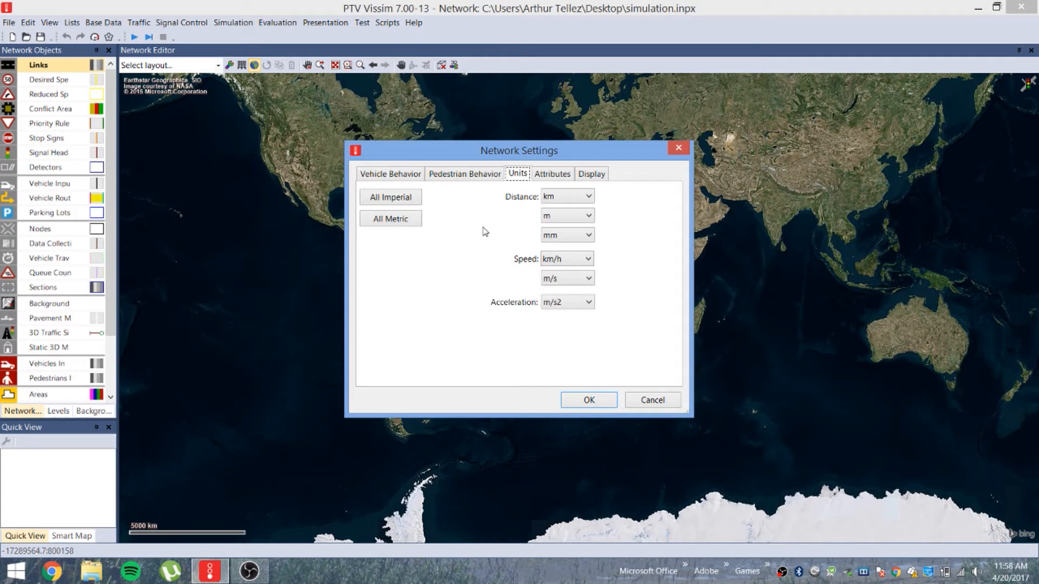
{"action": "left_click", "coordinate": [580, 198]}
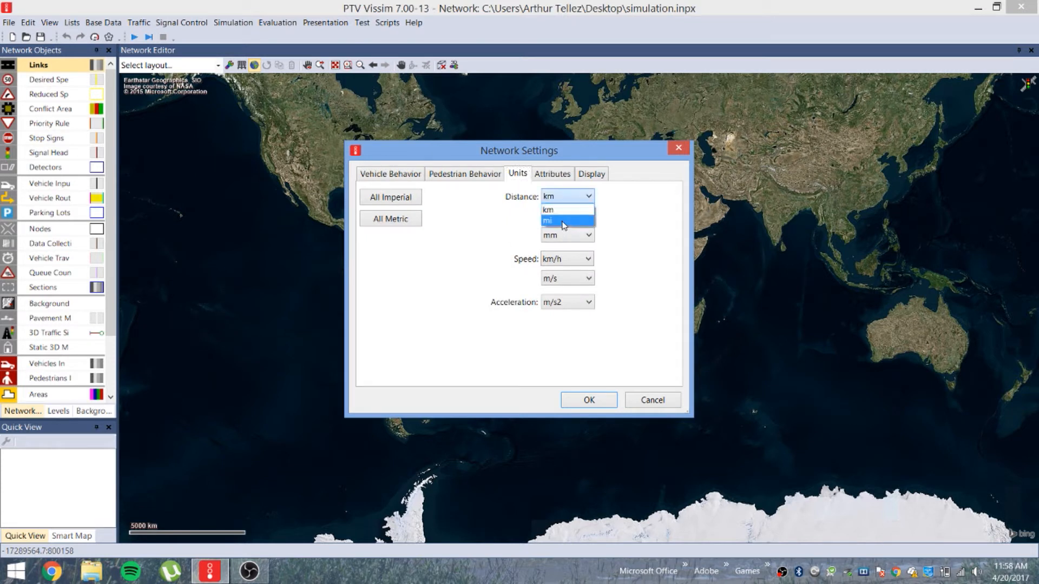
{"action": "left_click", "coordinate": [563, 221]}
{"action": "left_click", "coordinate": [572, 259]}
{"action": "left_click", "coordinate": [564, 283]}
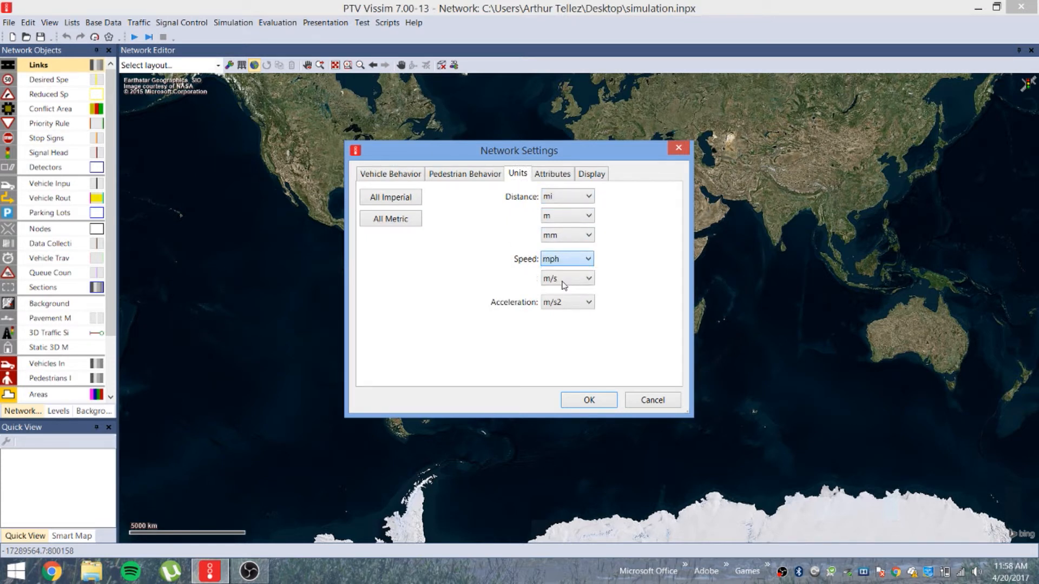
{"action": "left_click", "coordinate": [394, 198]}
{"action": "left_click", "coordinate": [561, 216]}
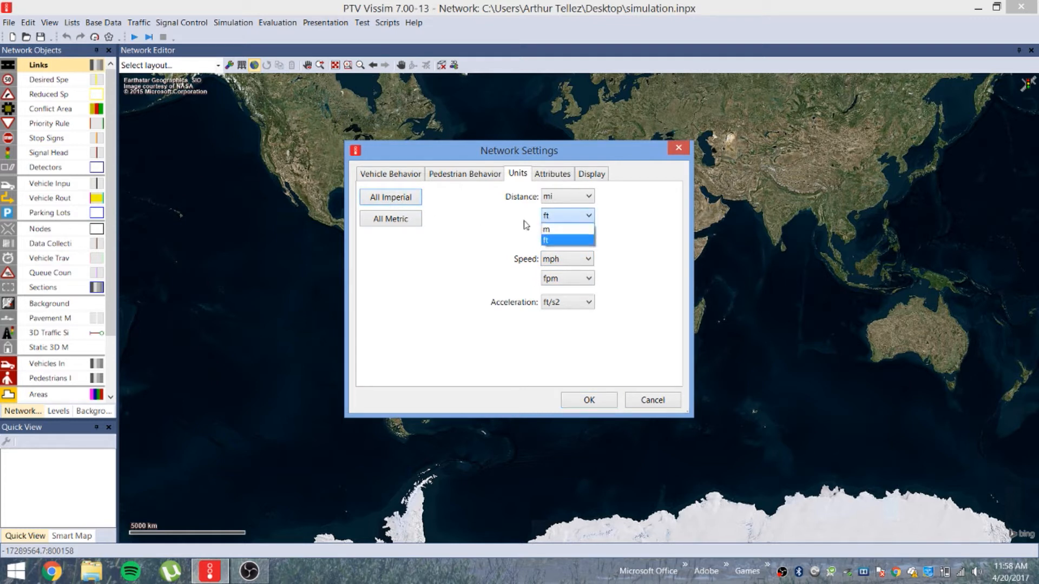
{"action": "left_click", "coordinate": [463, 215]}
{"action": "left_click", "coordinate": [390, 218]}
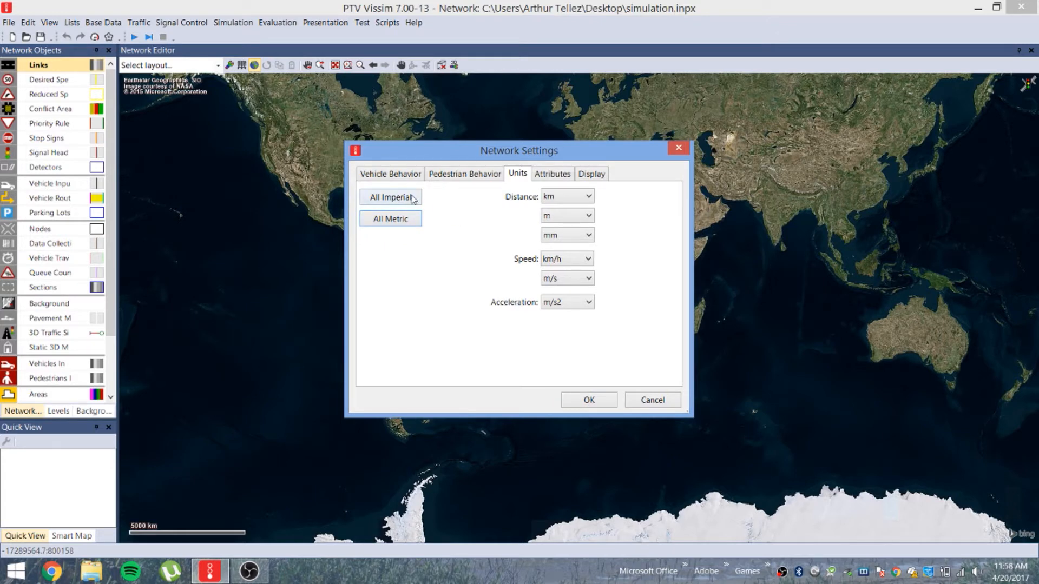
{"action": "left_click", "coordinate": [413, 198]}
{"action": "left_click", "coordinate": [589, 399]}
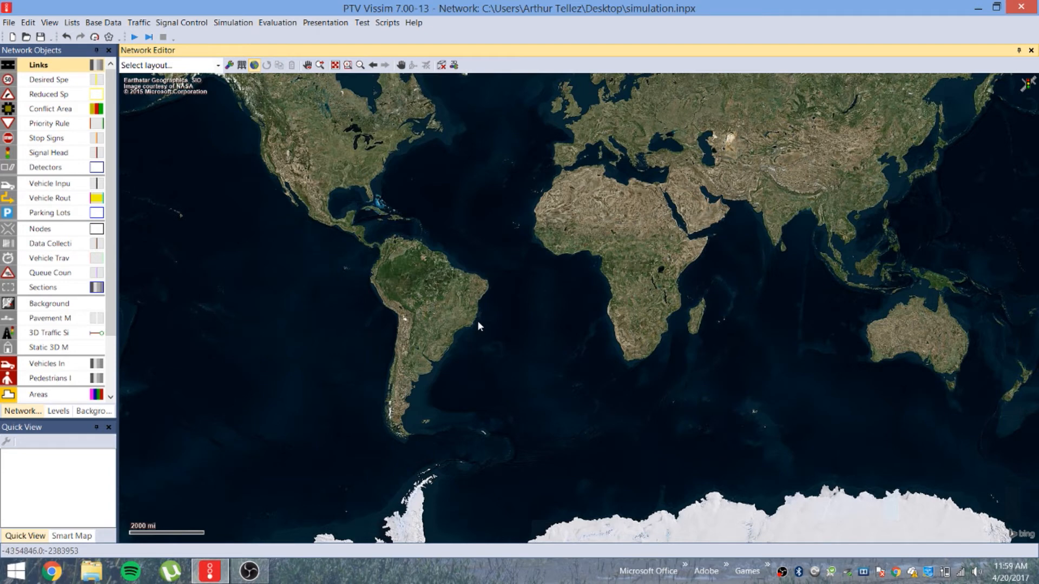
Show the 43-entry Desired Speed Distributions list in an enlarged pane below the map
{"action": "left_click", "coordinate": [108, 23]}
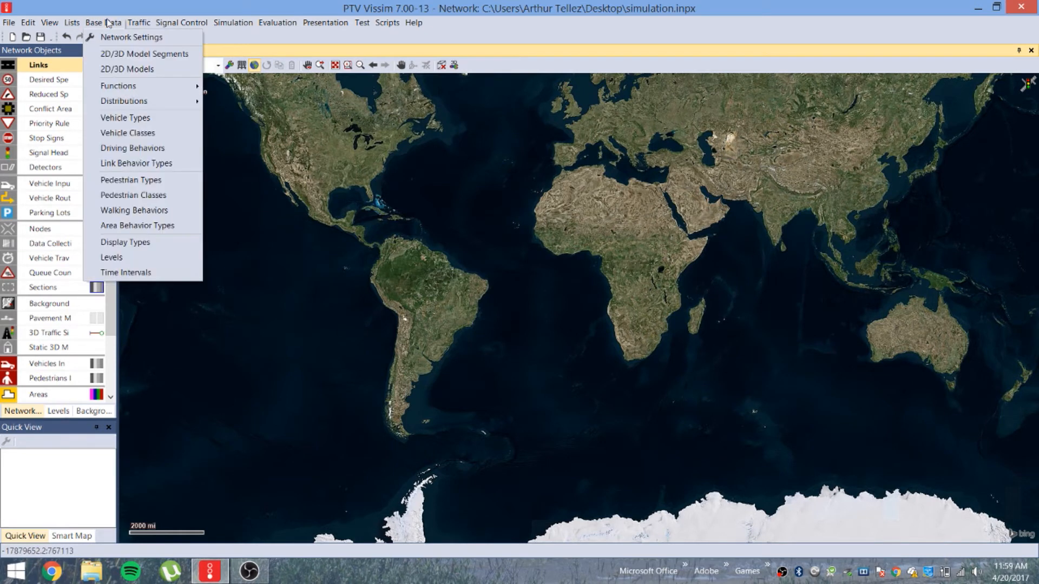
{"action": "mouse_move", "coordinate": [138, 104]}
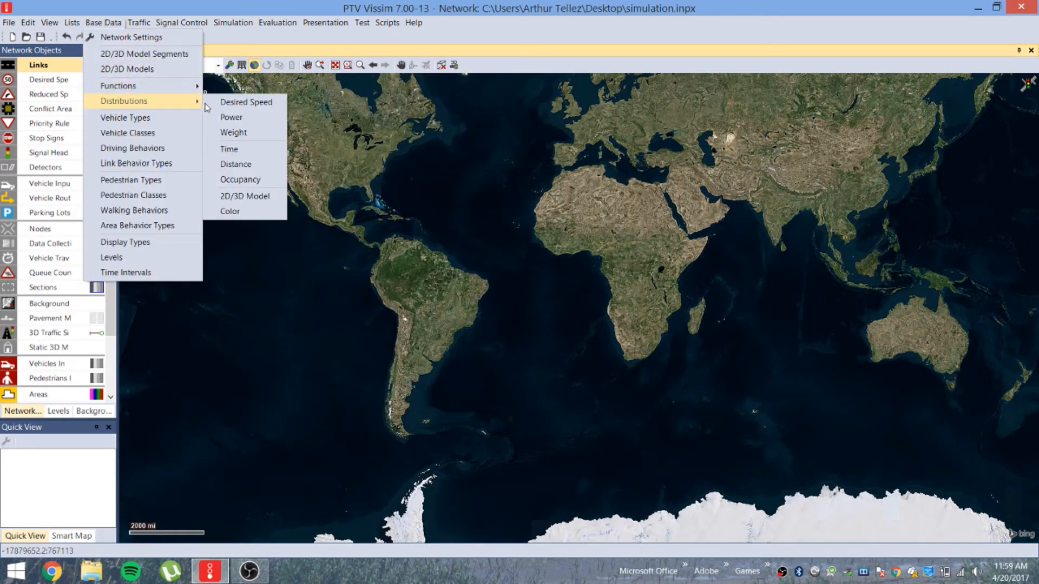
{"action": "left_click", "coordinate": [230, 102]}
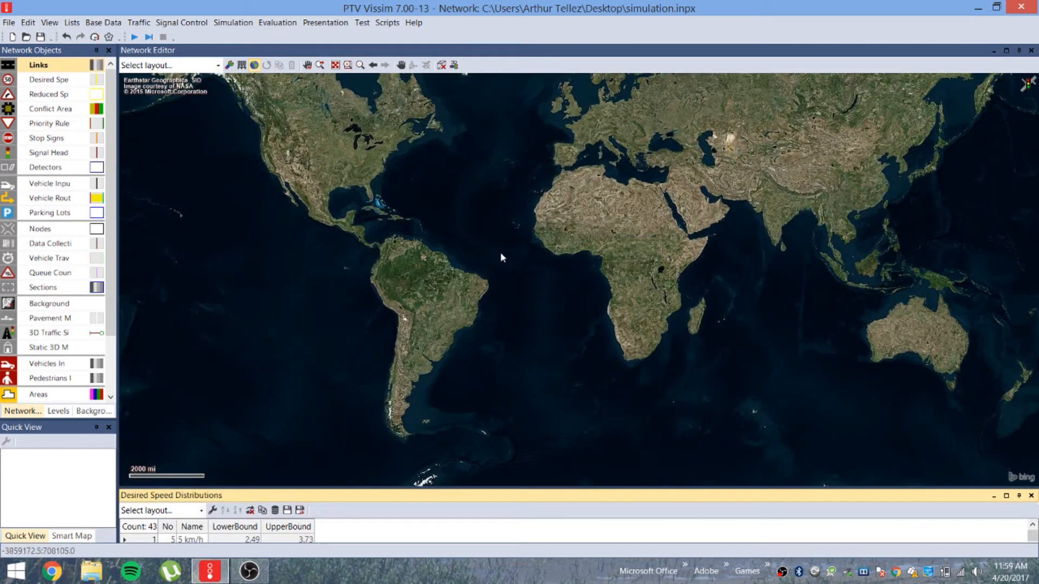
{"action": "left_click", "coordinate": [442, 413]}
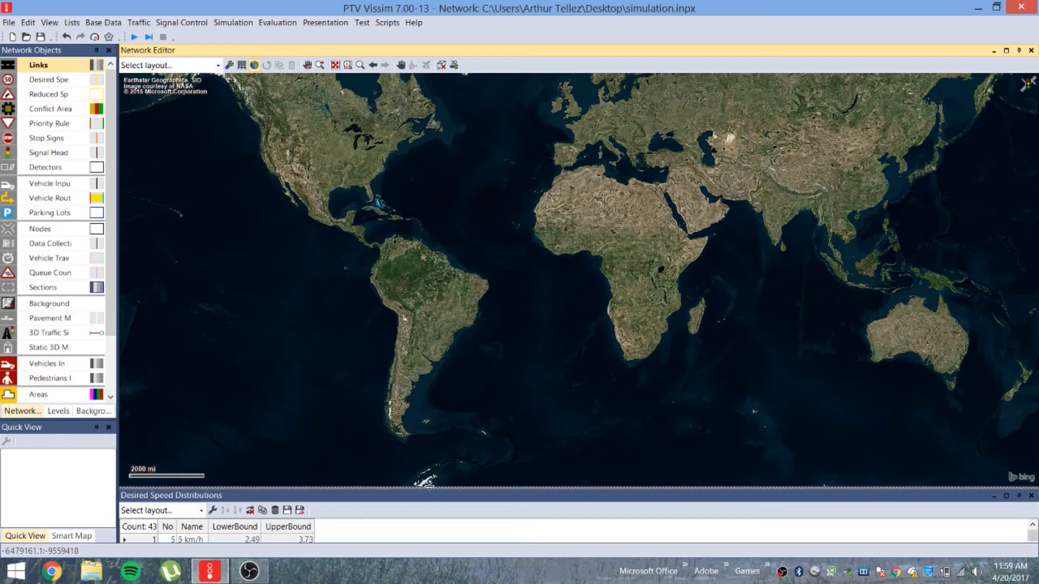
{"action": "left_click_drag", "start_coordinate": [429, 486], "coordinate": [428, 356]}
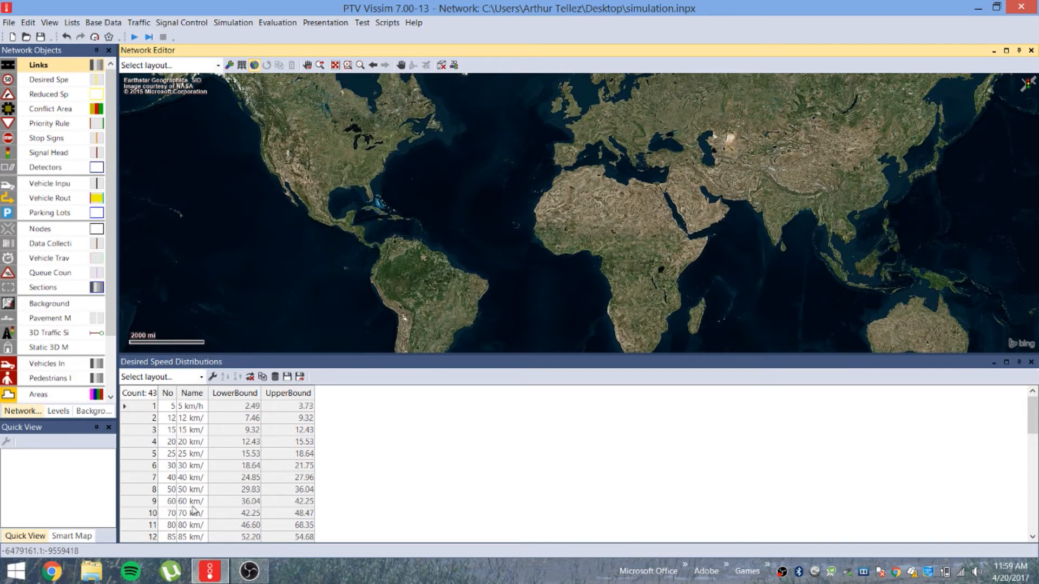
{"action": "left_click", "coordinate": [364, 509]}
{"action": "scroll", "coordinate": [360, 495], "scroll_direction": "down", "scroll_amount": 10}
{"action": "scroll", "coordinate": [352, 487], "scroll_direction": "up", "scroll_amount": 6}
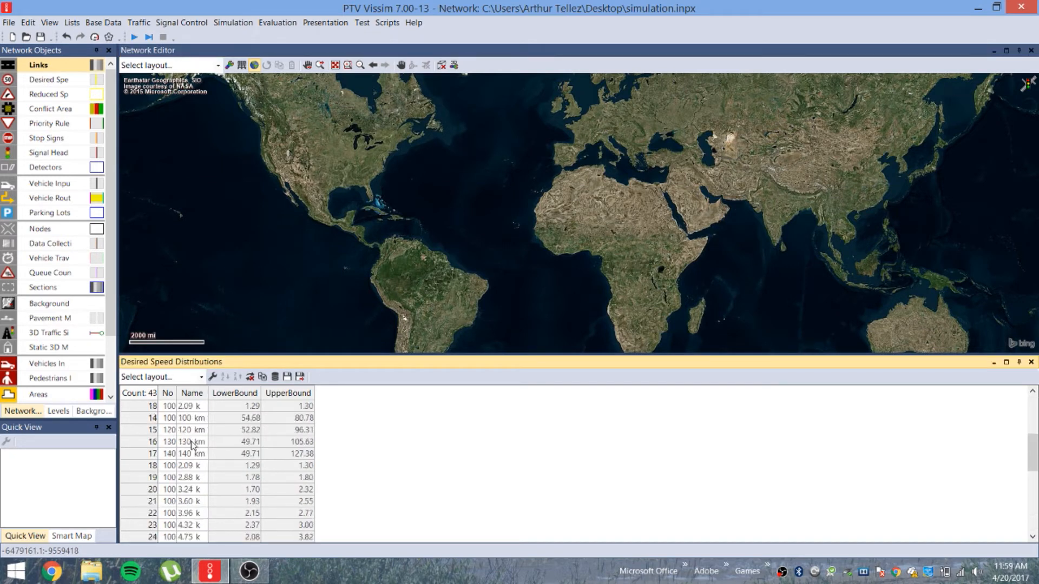
{"action": "scroll", "coordinate": [192, 444], "scroll_direction": "down", "scroll_amount": 4}
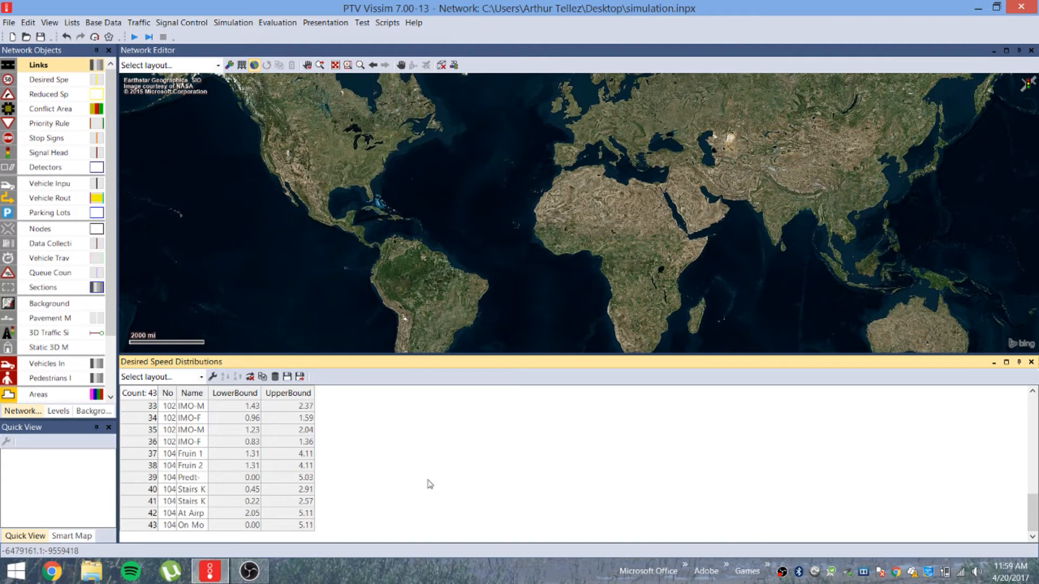
Add a new desired speed distribution, number 1047, from the list's context menu
{"action": "right_click", "coordinate": [377, 501]}
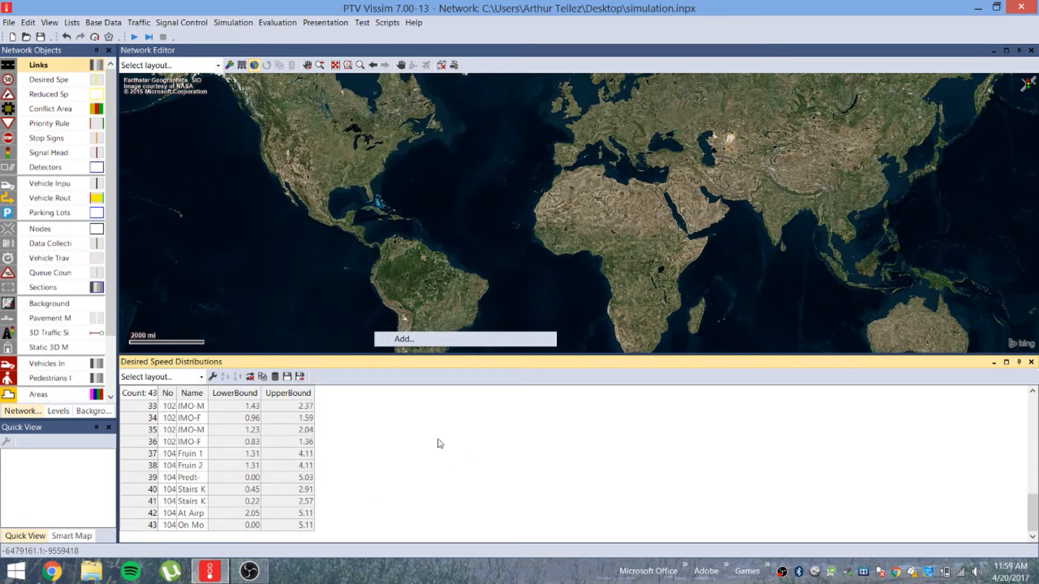
{"action": "left_click", "coordinate": [418, 340]}
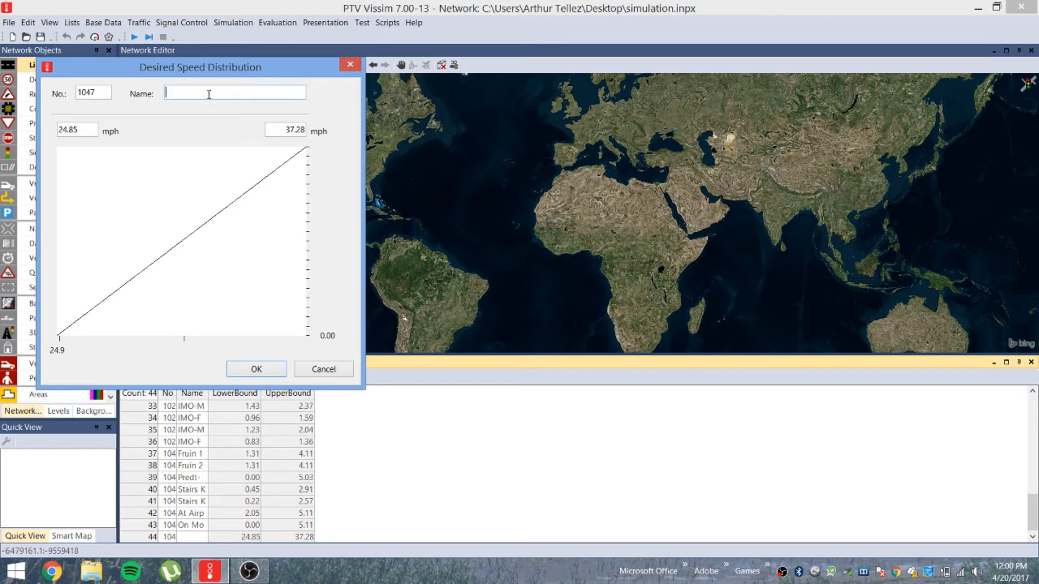
{"action": "type", "text": "35 mph"}
Set the 35 mph distribution's speed bounds to 30 and 40 mph
{"action": "left_click_drag", "start_coordinate": [82, 132], "coordinate": [44, 131]}
{"action": "type", "text": "3"}
{"action": "left_click_drag", "start_coordinate": [280, 130], "coordinate": [341, 114]}
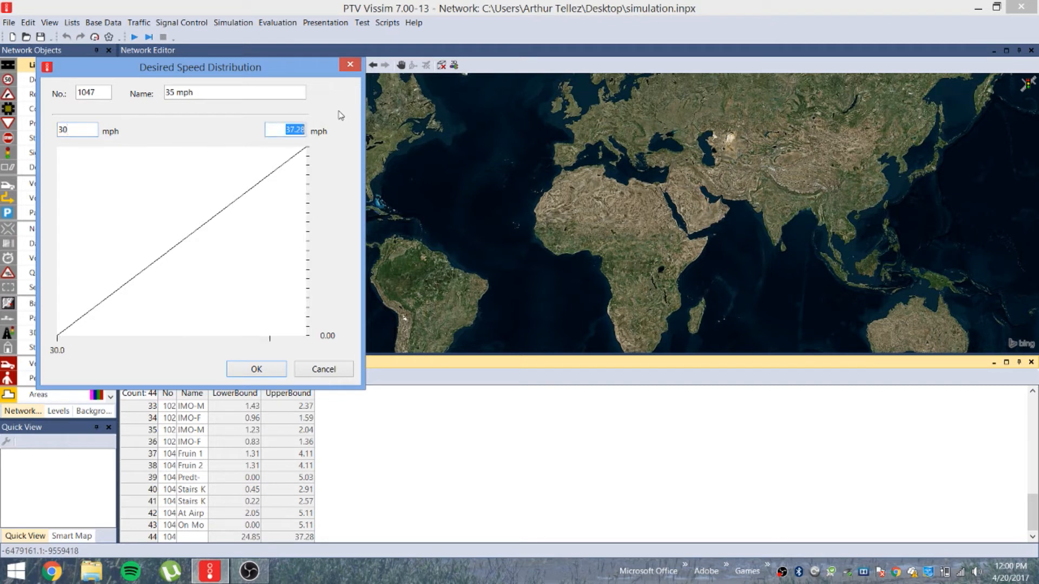
{"action": "type", "text": "40"}
Shape the speed curve with points at about 0.11 and 0.91, then confirm the distribution
{"action": "left_click", "coordinate": [245, 193]}
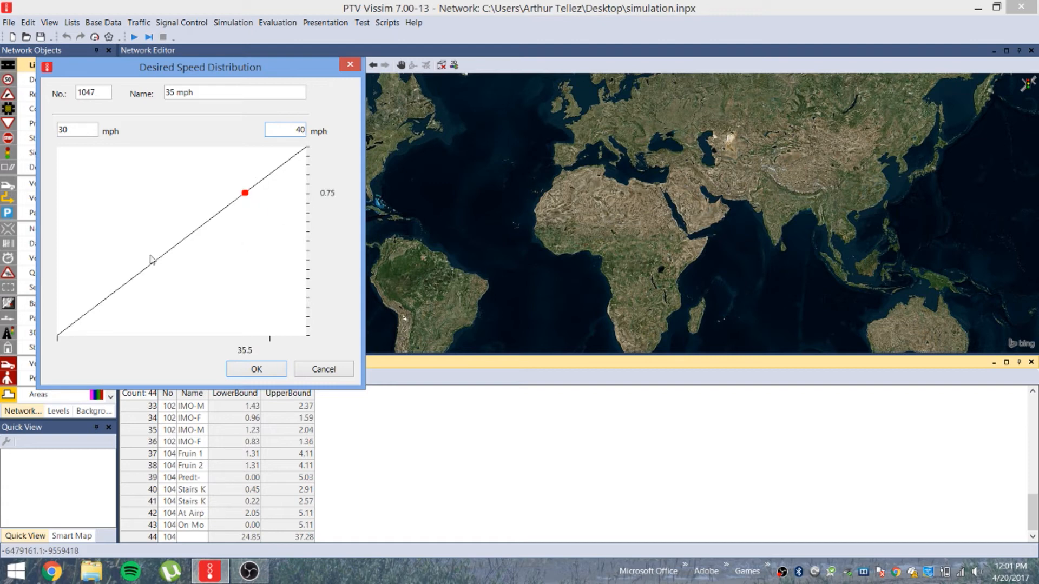
{"action": "left_click", "coordinate": [108, 297]}
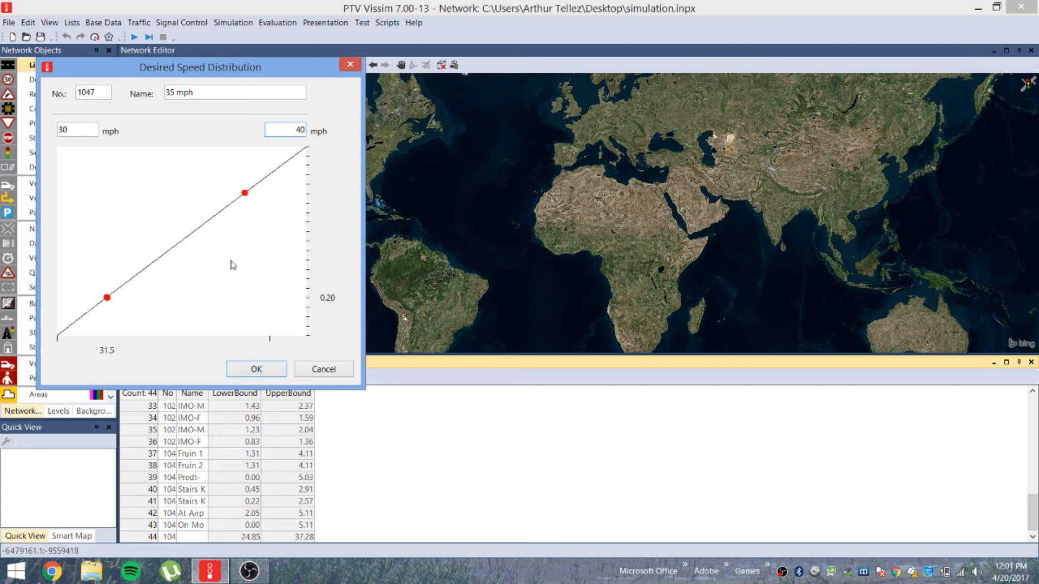
{"action": "left_click", "coordinate": [155, 260]}
{"action": "left_click", "coordinate": [182, 241]}
{"action": "left_click_drag", "start_coordinate": [182, 241], "coordinate": [287, 155]}
{"action": "left_click_drag", "start_coordinate": [156, 261], "coordinate": [91, 317]}
{"action": "left_click", "coordinate": [245, 193]}
{"action": "left_click_drag", "start_coordinate": [245, 194], "coordinate": [241, 166]}
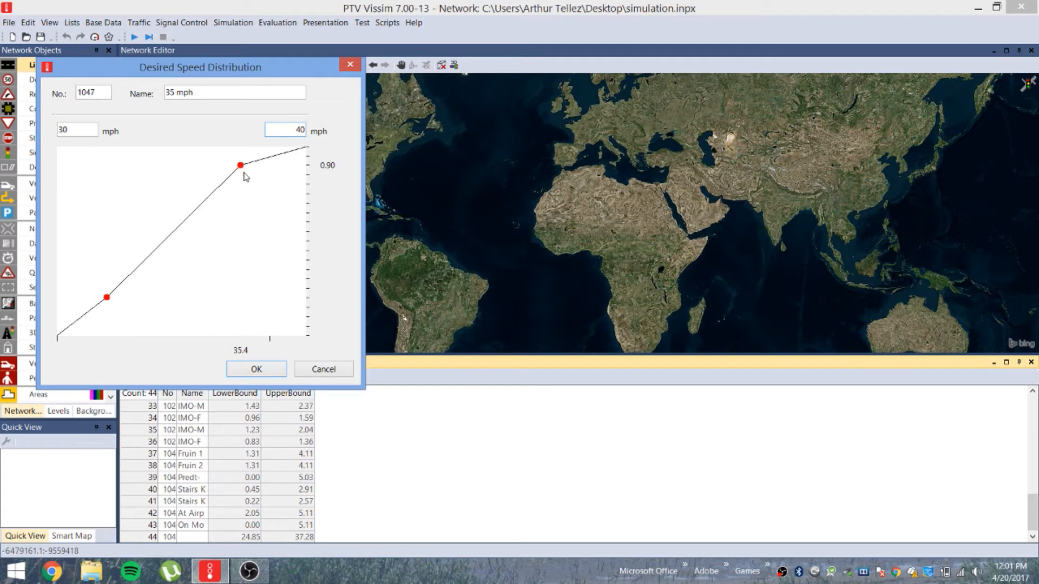
{"action": "left_click_drag", "start_coordinate": [107, 298], "coordinate": [116, 320]}
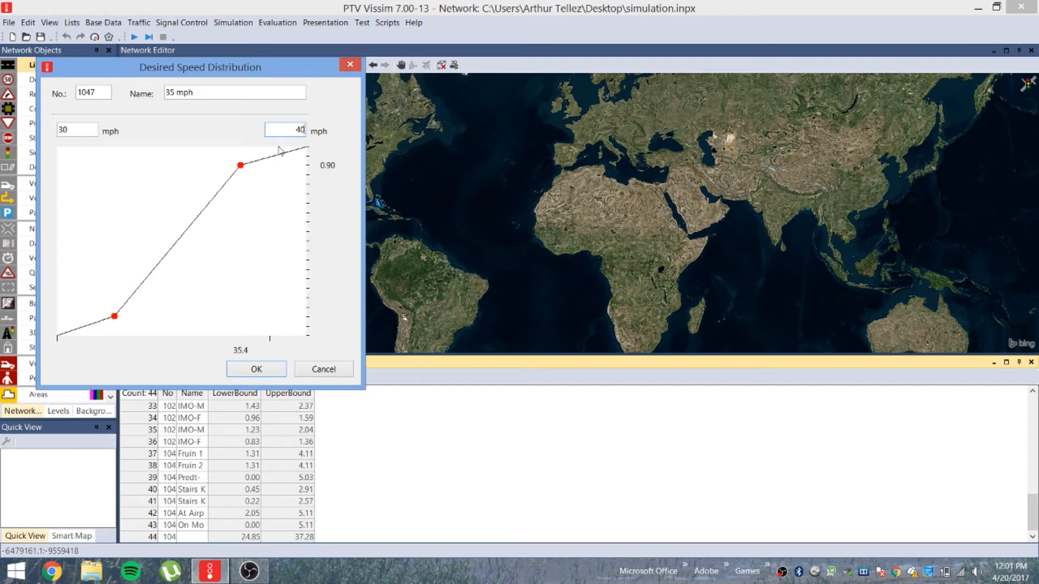
{"action": "left_click_drag", "start_coordinate": [241, 165], "coordinate": [267, 166]}
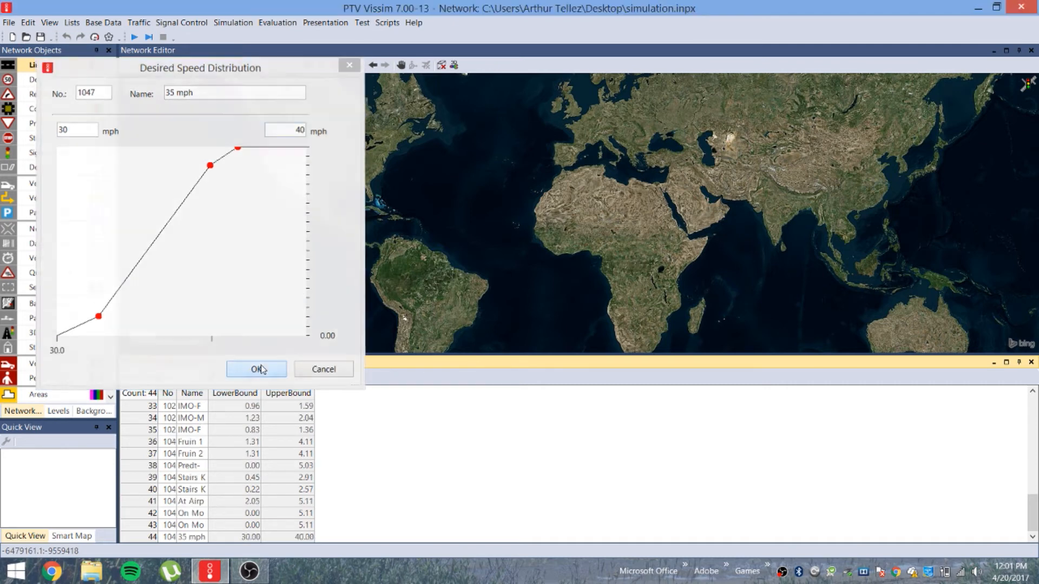
{"action": "left_click", "coordinate": [259, 369]}
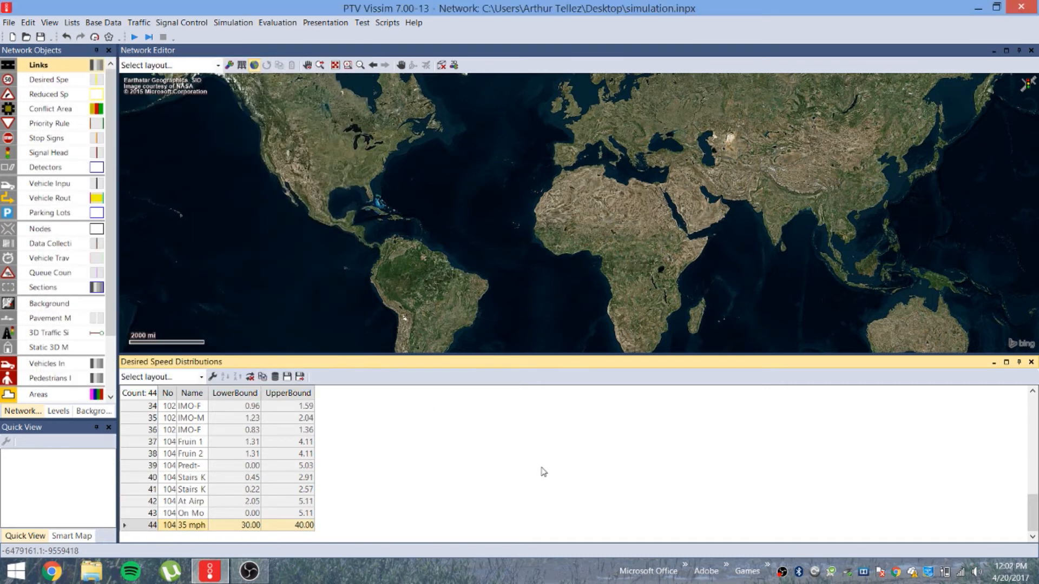
Add another desired speed distribution, number 1048, and name it 45 mph
{"action": "right_click", "coordinate": [367, 503]}
{"action": "left_click", "coordinate": [393, 506]}
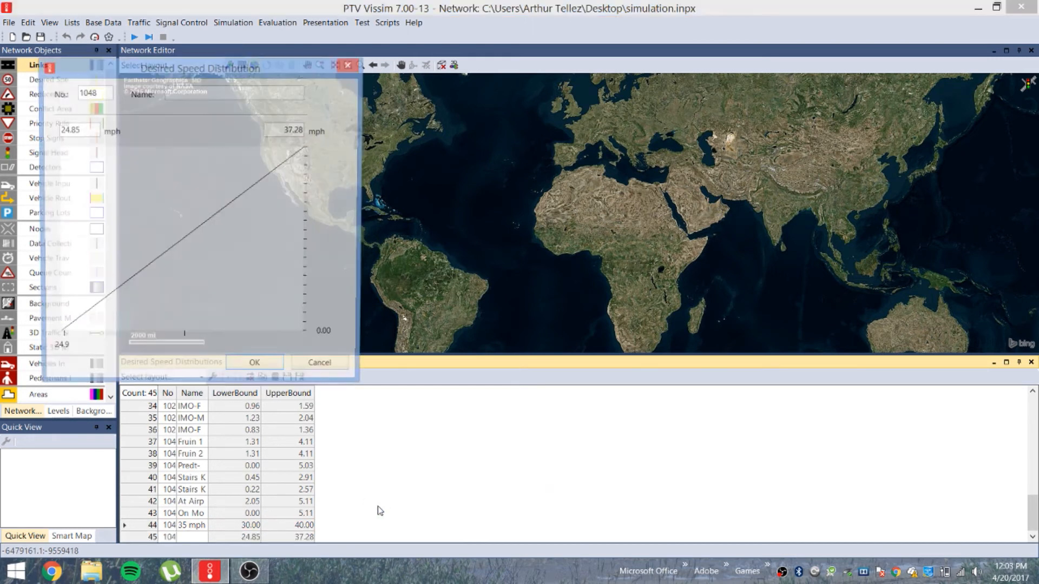
{"action": "left_click", "coordinate": [178, 93]}
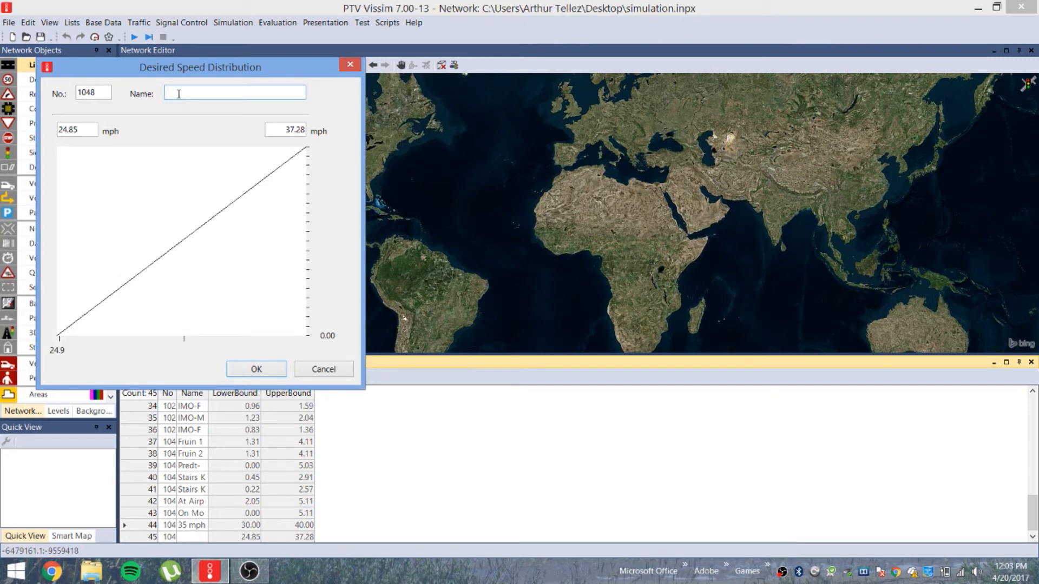
{"action": "type", "text": "45 mph"}
{"action": "left_click_drag", "start_coordinate": [210, 93], "coordinate": [162, 94]}
{"action": "type", "text": "my smph"}
Enter 50 mph as the upper bound and 40 mph as the lower bound
{"action": "double_click", "coordinate": [286, 129]}
{"action": "type", "text": "50"}
{"action": "double_click", "coordinate": [84, 126]}
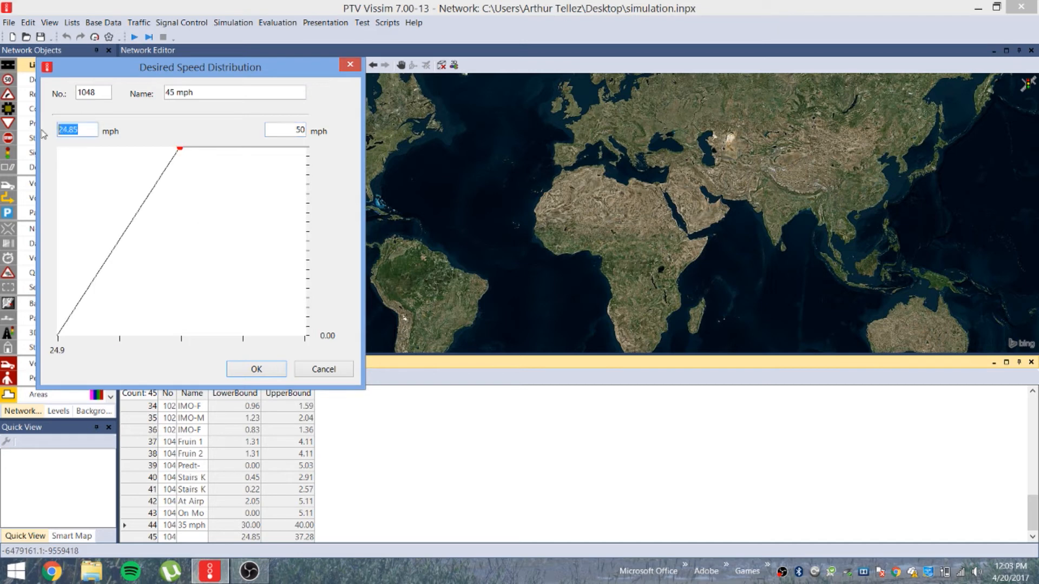
{"action": "type", "text": "40"}
Add curve points to the 45 mph distribution and drag them to about 0.11 and 0.86
{"action": "left_click_drag", "start_coordinate": [180, 148], "coordinate": [415, 67]}
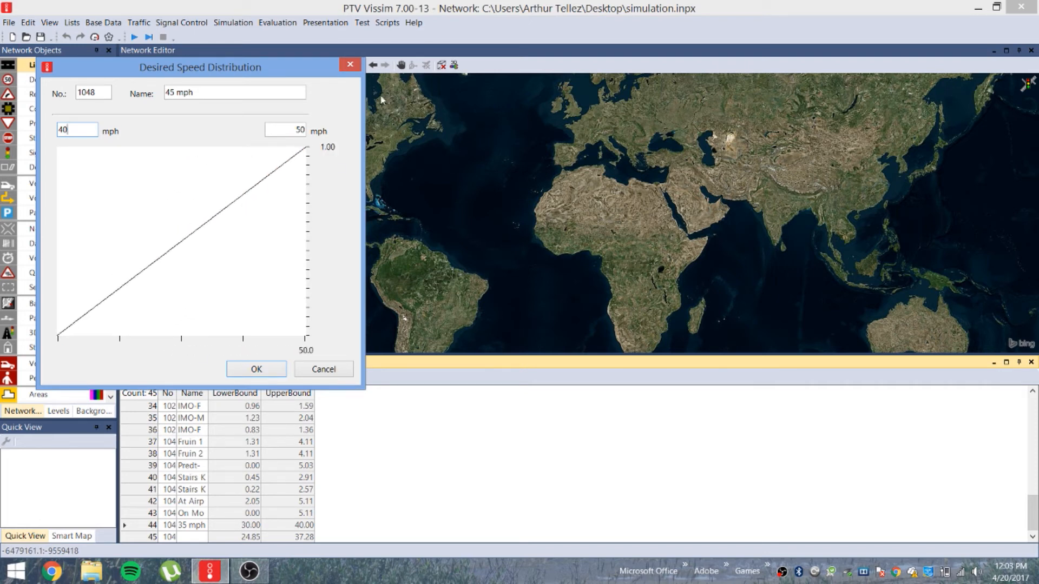
{"action": "left_click", "coordinate": [256, 186]}
{"action": "left_click", "coordinate": [122, 290]}
{"action": "left_click", "coordinate": [193, 233]}
{"action": "left_click_drag", "start_coordinate": [192, 234], "coordinate": [295, 136]}
{"action": "left_click_drag", "start_coordinate": [257, 186], "coordinate": [251, 167]}
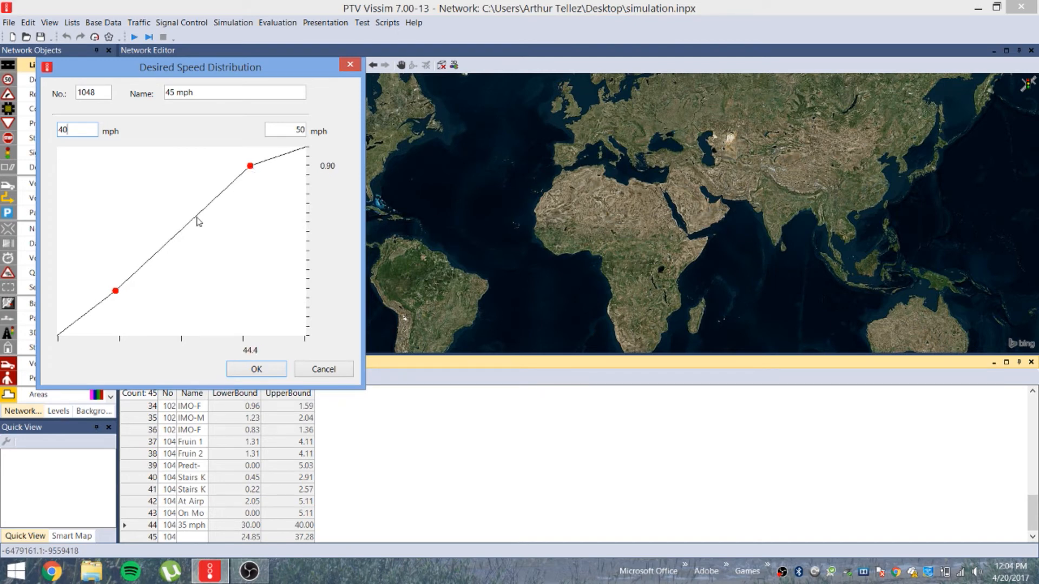
{"action": "left_click_drag", "start_coordinate": [116, 293], "coordinate": [120, 321]}
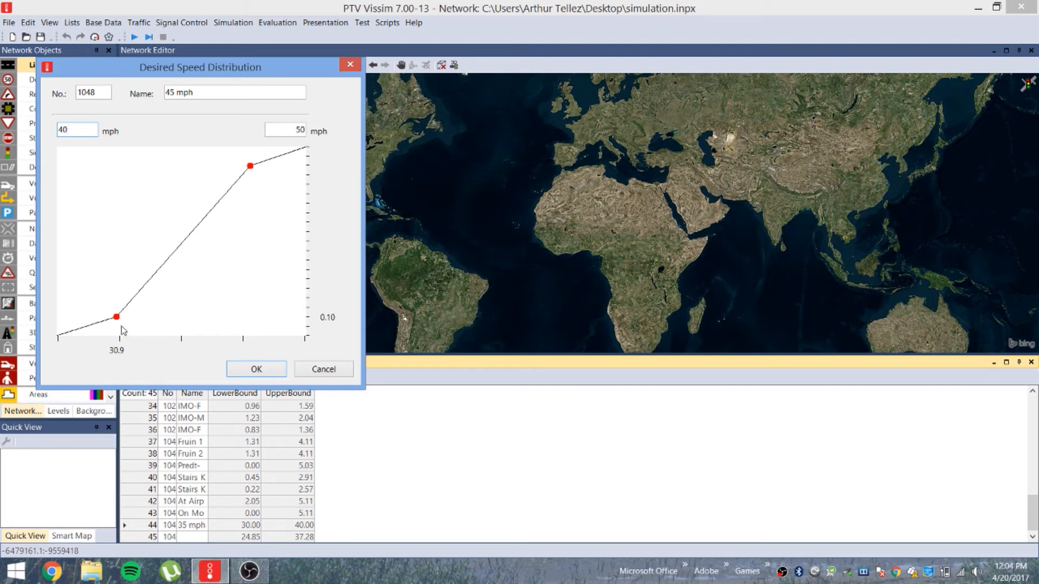
{"action": "left_click_drag", "start_coordinate": [118, 318], "coordinate": [123, 319]}
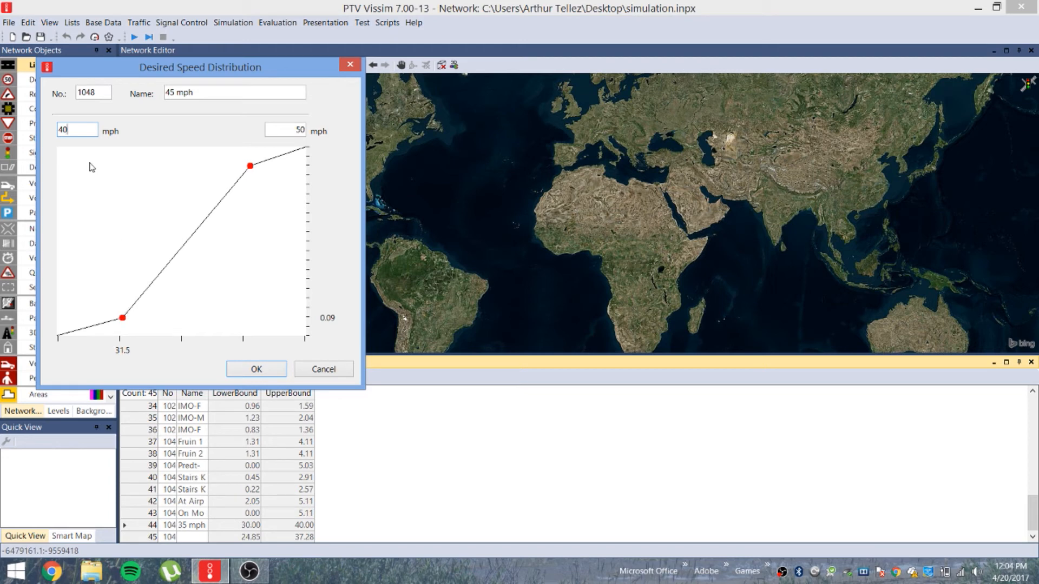
Commit the 40 mph lower bound, set the top curve point near 0.85, and confirm
{"action": "left_click", "coordinate": [201, 95]}
{"action": "left_click_drag", "start_coordinate": [166, 167], "coordinate": [109, 318]}
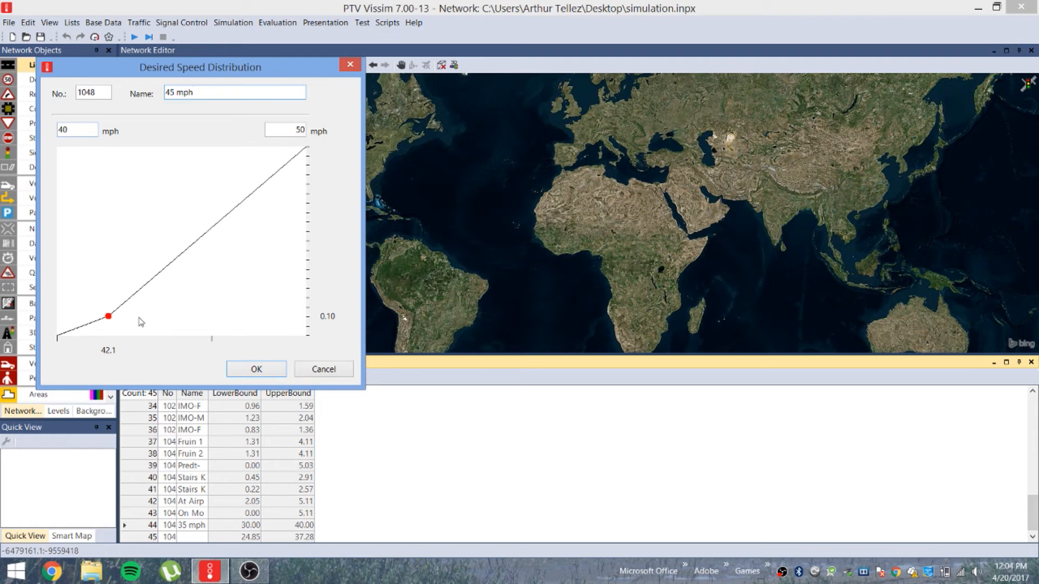
{"action": "left_click", "coordinate": [252, 193]}
{"action": "left_click_drag", "start_coordinate": [253, 194], "coordinate": [255, 164]}
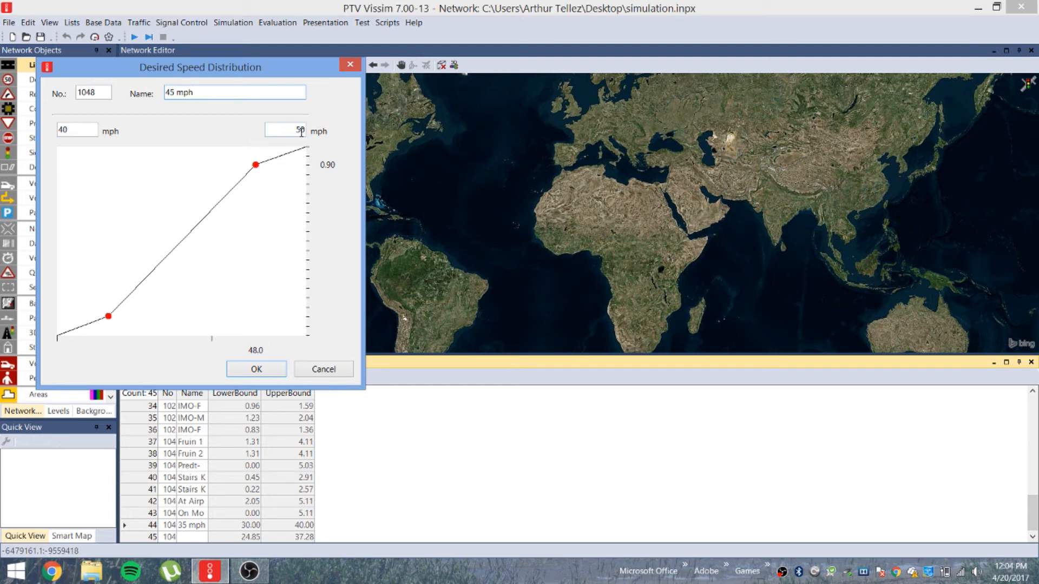
{"action": "left_click", "coordinate": [258, 370]}
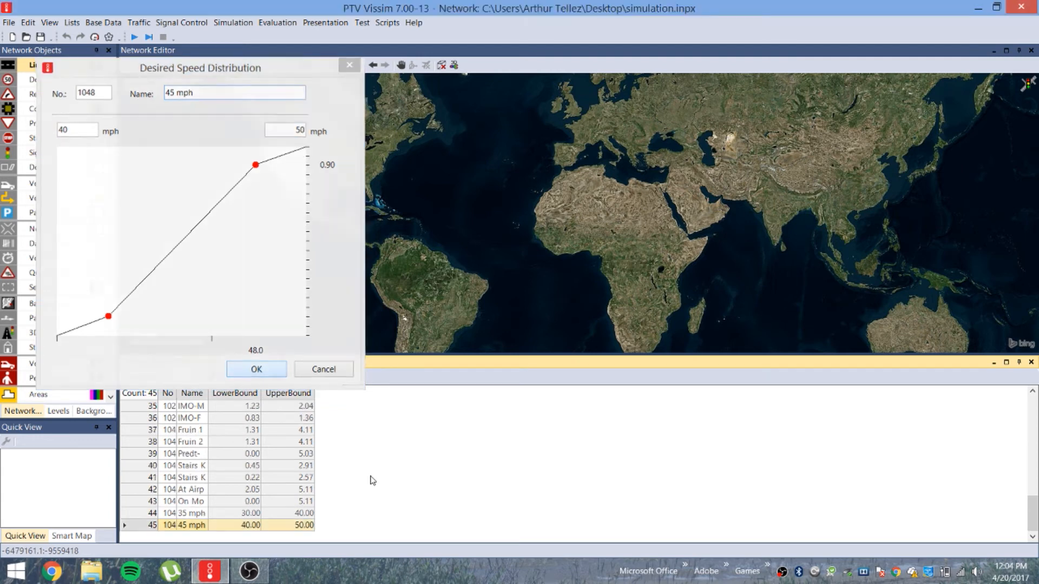
Select the 35 mph distribution row and open the Base Data menu
{"action": "left_click", "coordinate": [202, 514]}
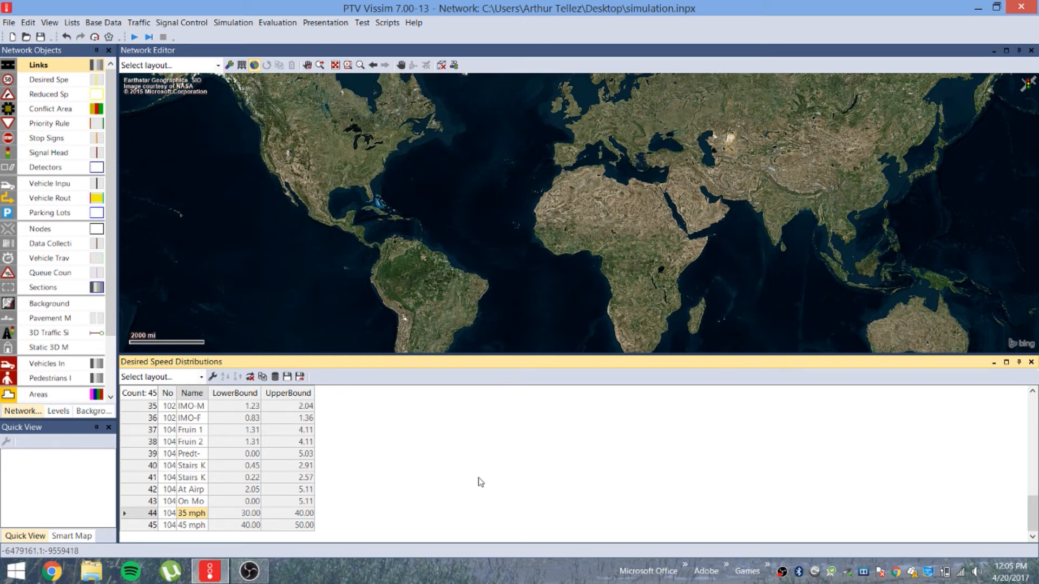
{"action": "left_click", "coordinate": [102, 24]}
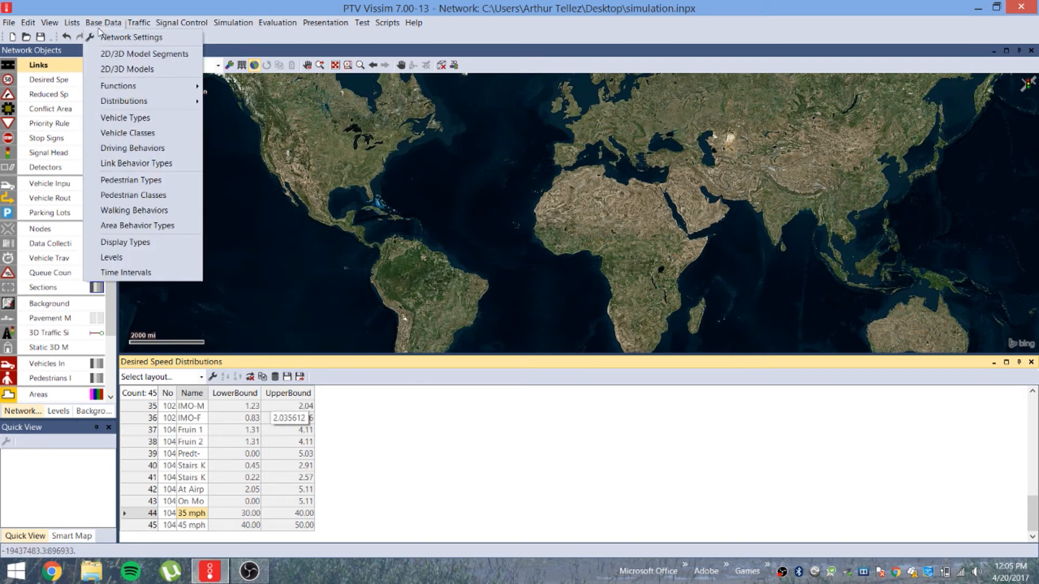
Open the Vehicle Types list and compare it with the Desired Speed Distributions list
{"action": "left_click", "coordinate": [124, 120]}
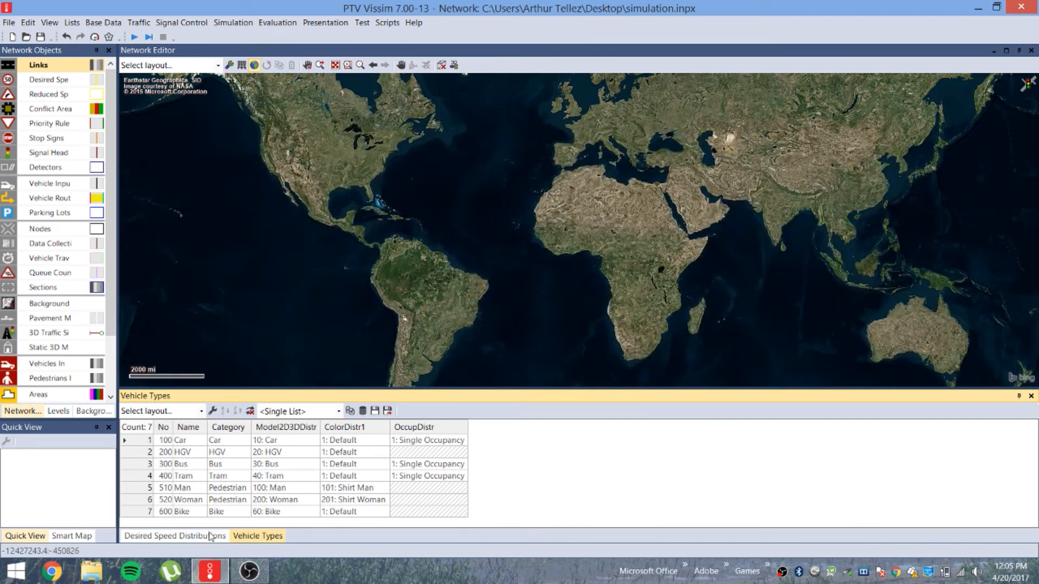
{"action": "left_click", "coordinate": [182, 541]}
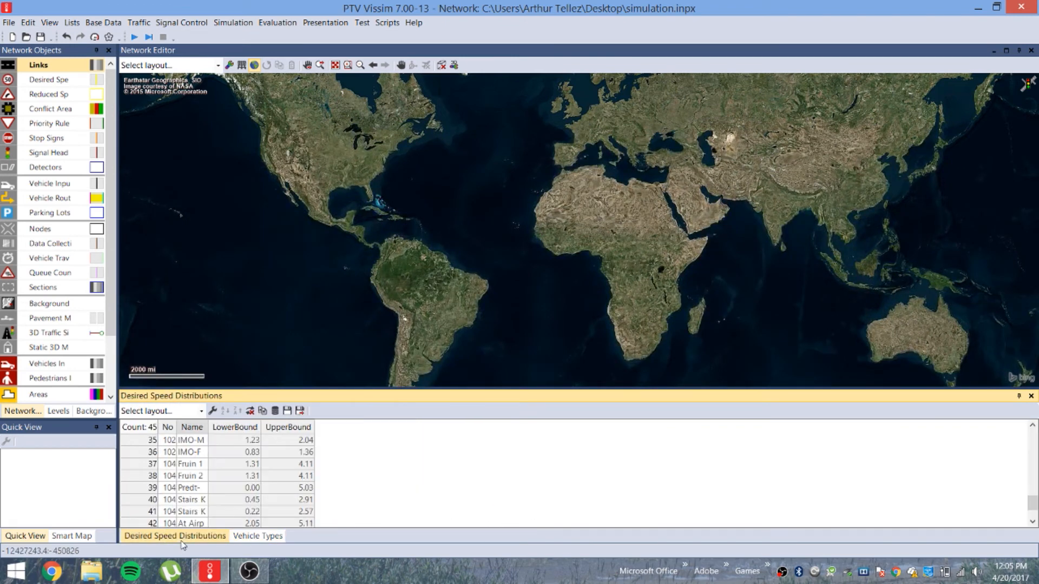
{"action": "scroll", "coordinate": [227, 502], "scroll_direction": "down", "scroll_amount": 2}
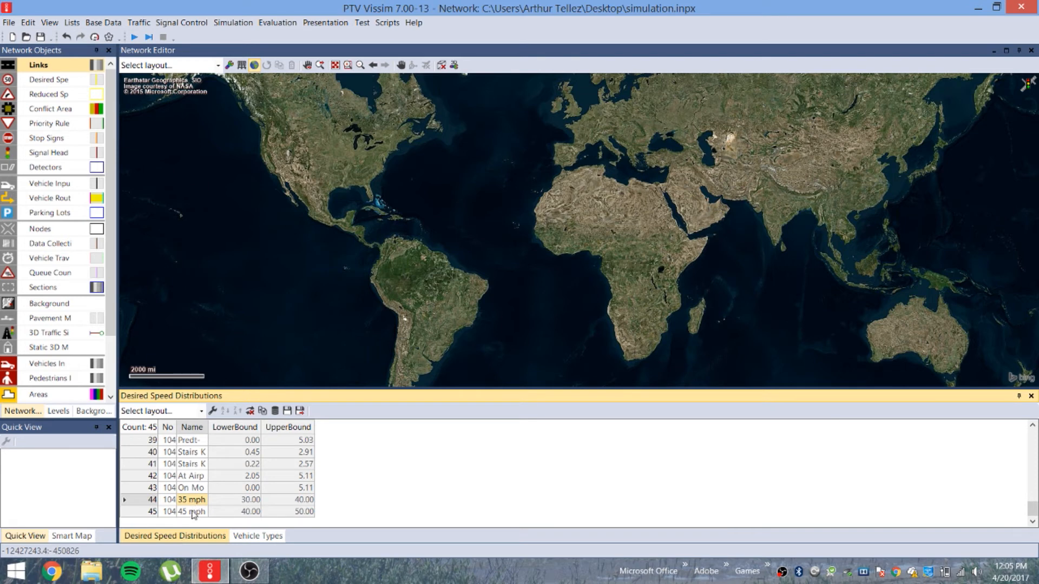
{"action": "left_click", "coordinate": [250, 537]}
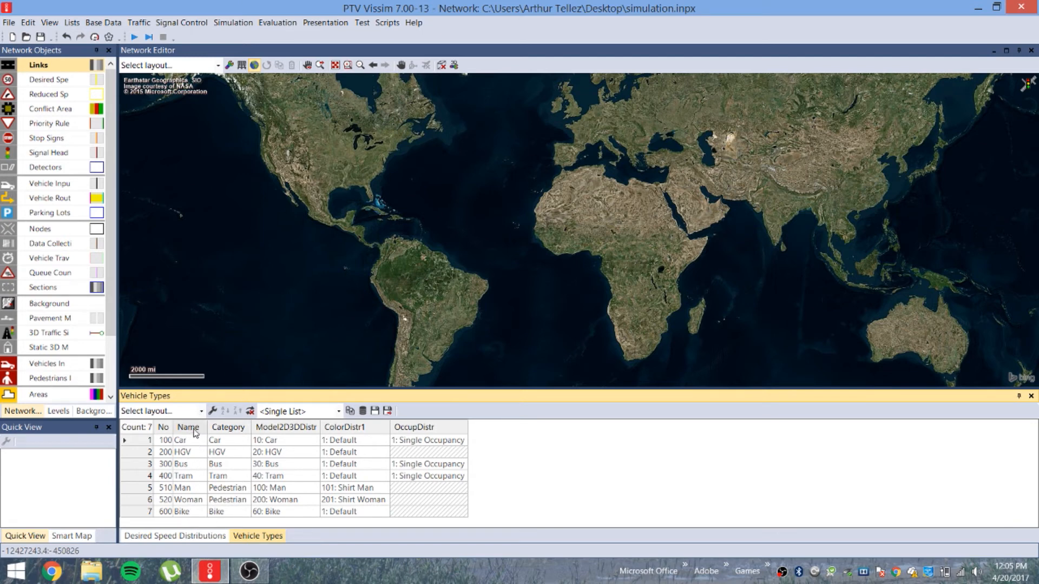
Examine the Car type's Category choices and its name field
{"action": "left_click", "coordinate": [243, 444]}
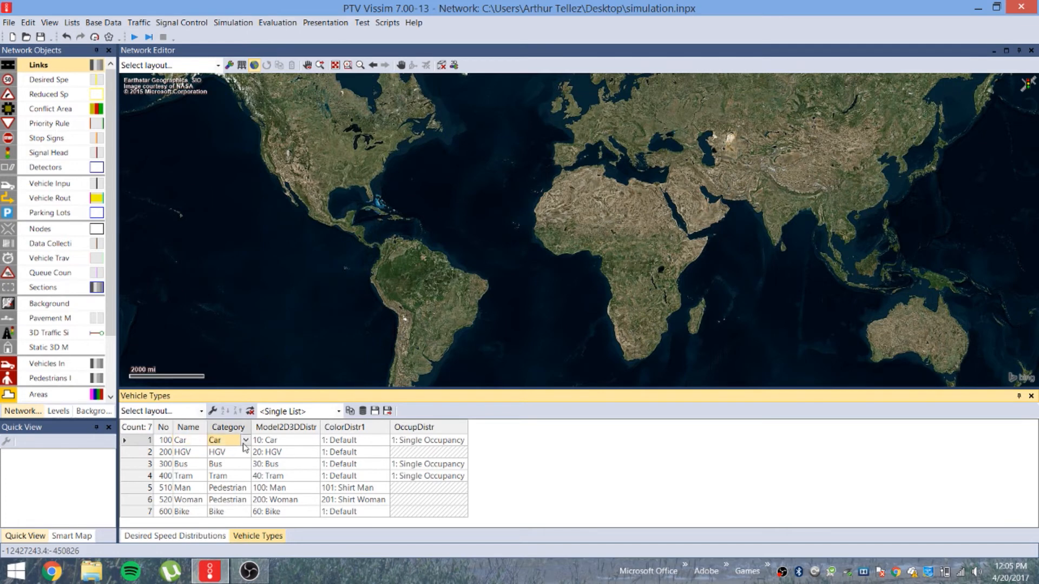
{"action": "left_click", "coordinate": [247, 442]}
{"action": "left_click", "coordinate": [187, 441]}
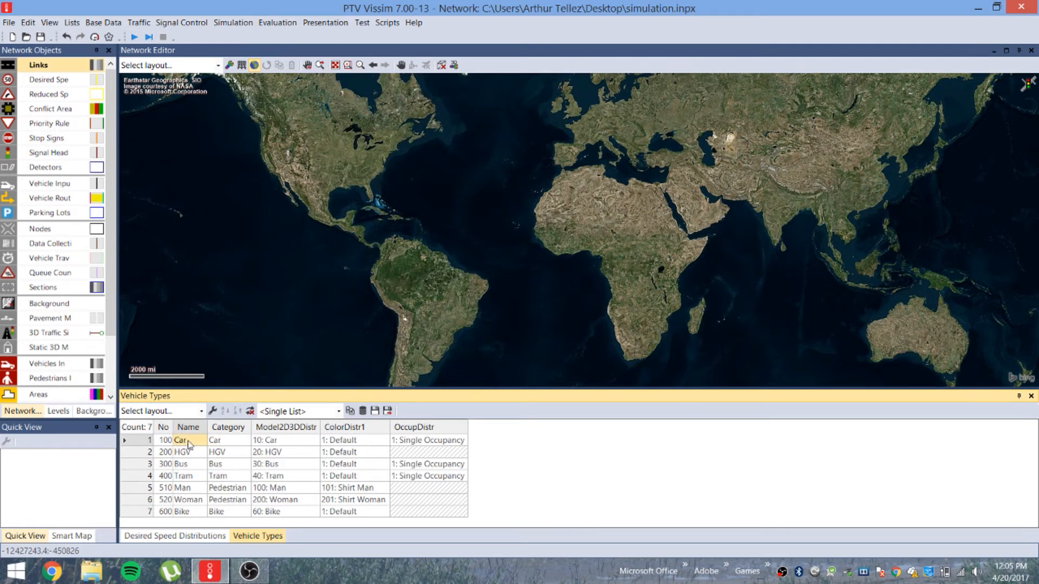
{"action": "left_click", "coordinate": [246, 445]}
{"action": "left_click", "coordinate": [246, 445]}
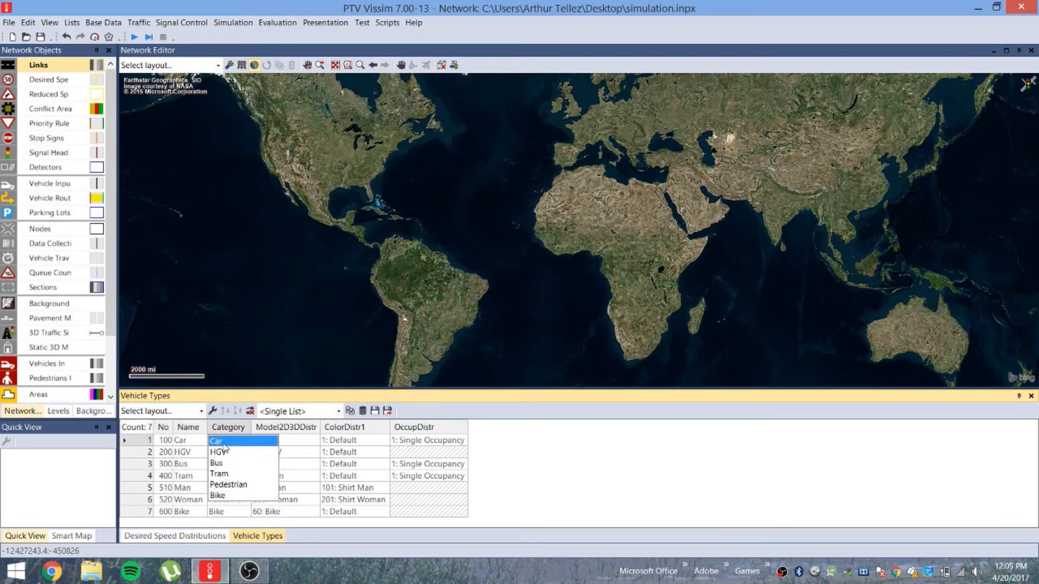
{"action": "left_click", "coordinate": [197, 441]}
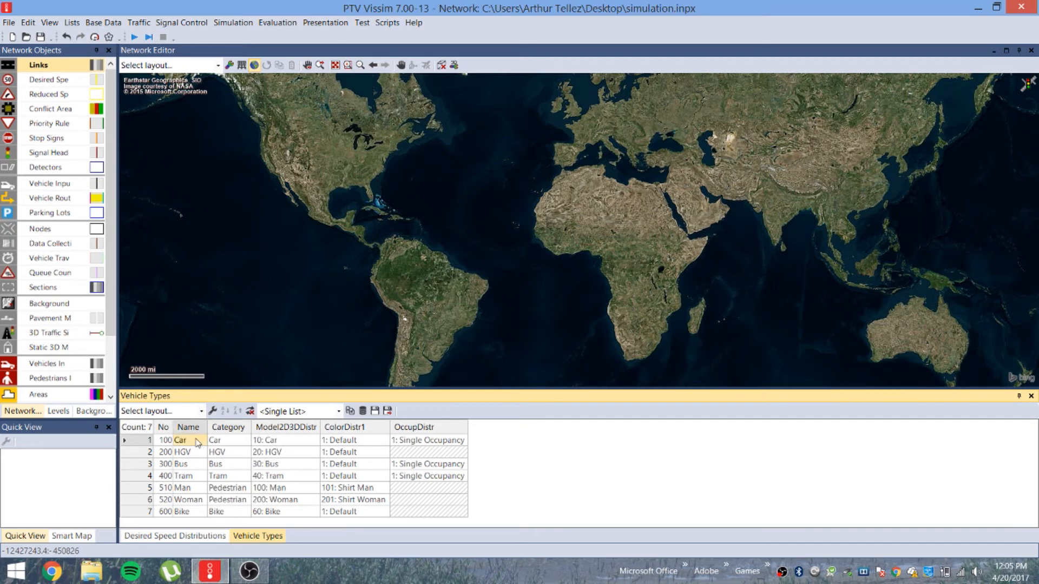
{"action": "left_click", "coordinate": [197, 440]}
{"action": "left_click_drag", "start_coordinate": [197, 439], "coordinate": [175, 439]}
{"action": "type", "text": "c"}
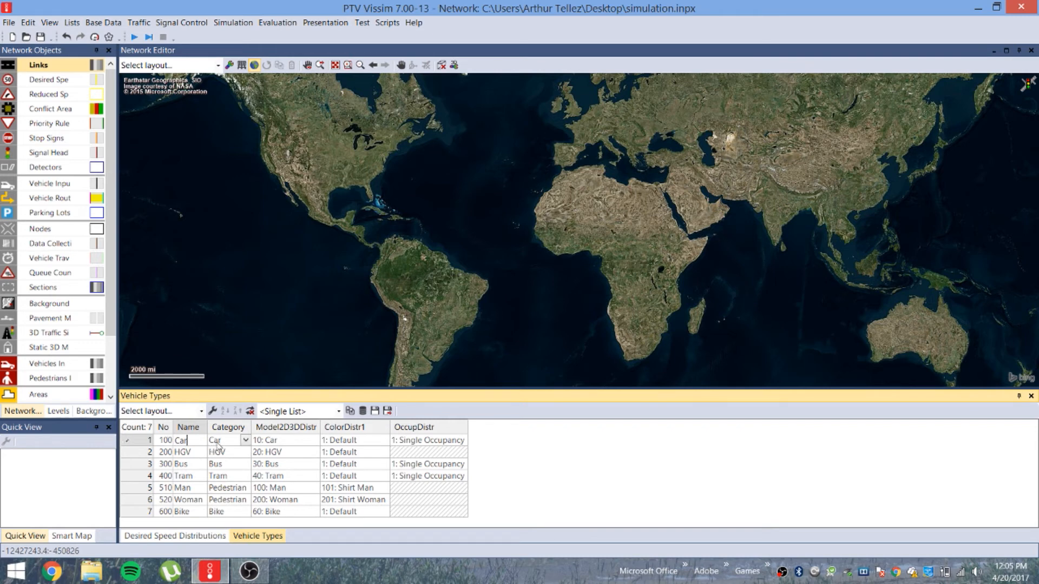
Check each vehicle type's category and model, leaving Car on model 10: Car
{"action": "left_click", "coordinate": [246, 439]}
{"action": "left_click", "coordinate": [246, 441]}
{"action": "left_click", "coordinate": [227, 452]}
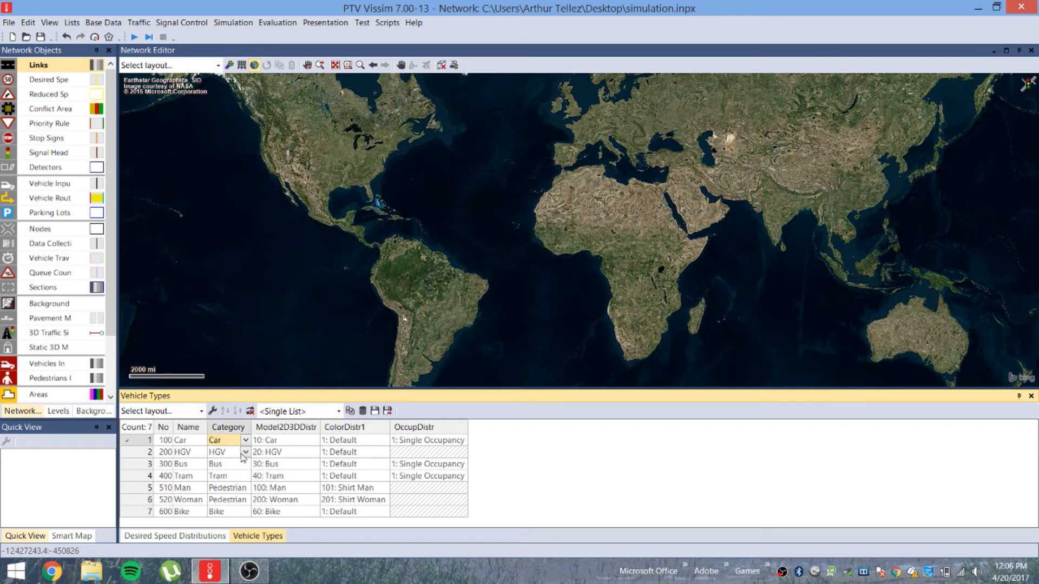
{"action": "left_click", "coordinate": [227, 463]}
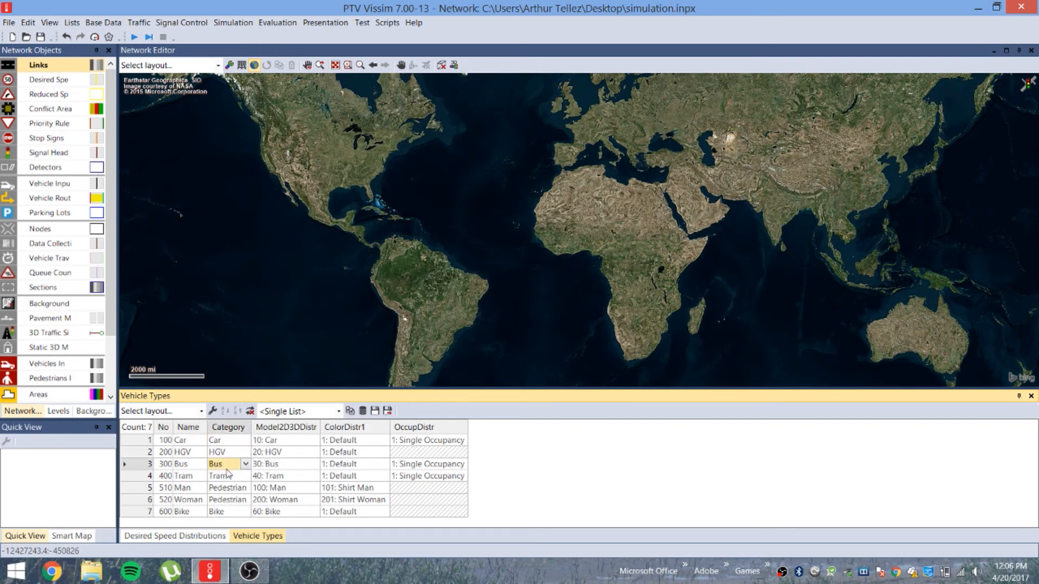
{"action": "left_click", "coordinate": [226, 475]}
{"action": "left_click", "coordinate": [227, 488]}
{"action": "left_click", "coordinate": [226, 501]}
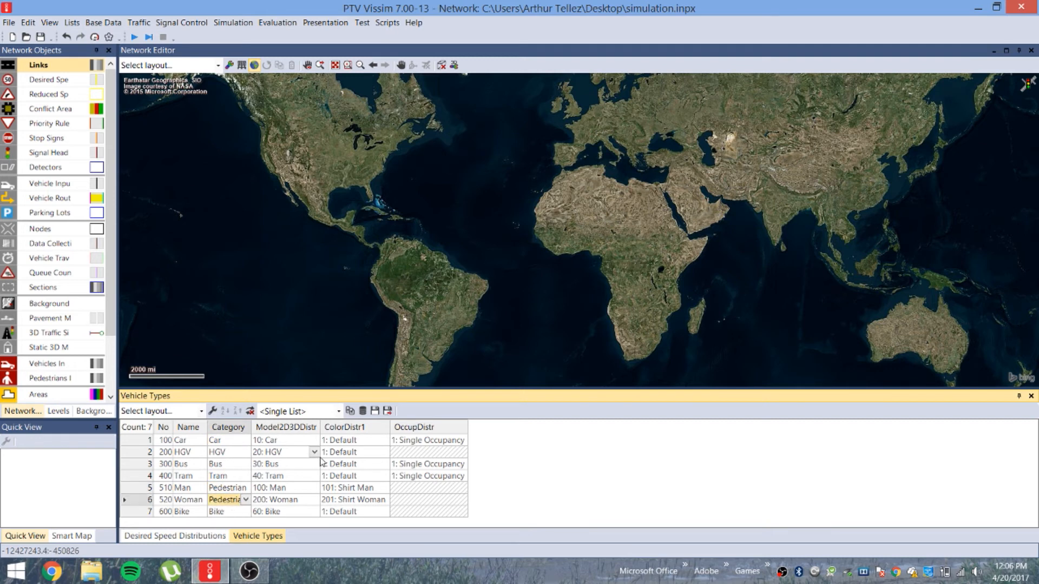
{"action": "left_click", "coordinate": [346, 440]}
{"action": "left_click", "coordinate": [292, 452]}
{"action": "left_click", "coordinate": [310, 442]}
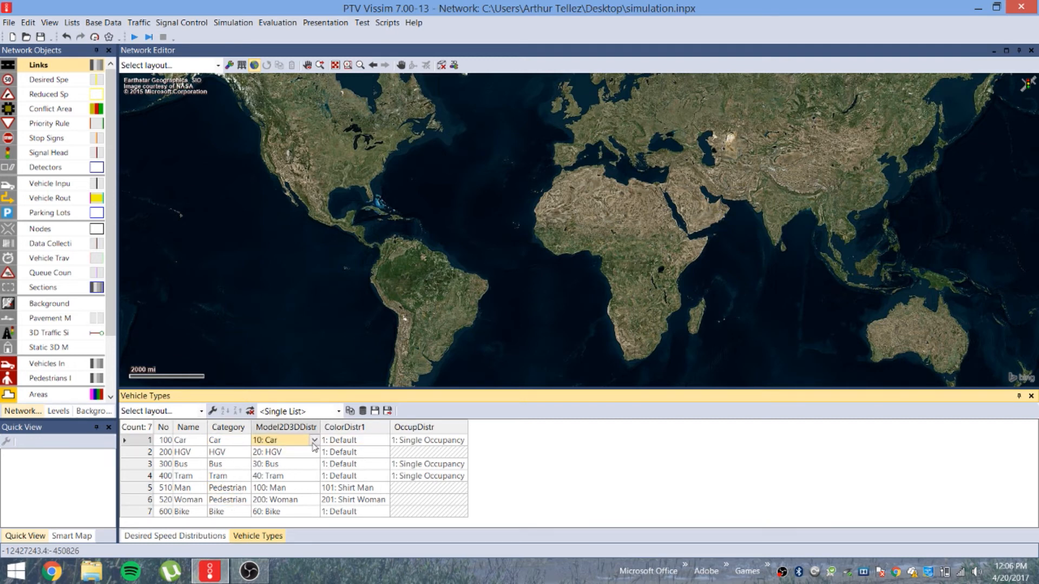
{"action": "left_click", "coordinate": [314, 442]}
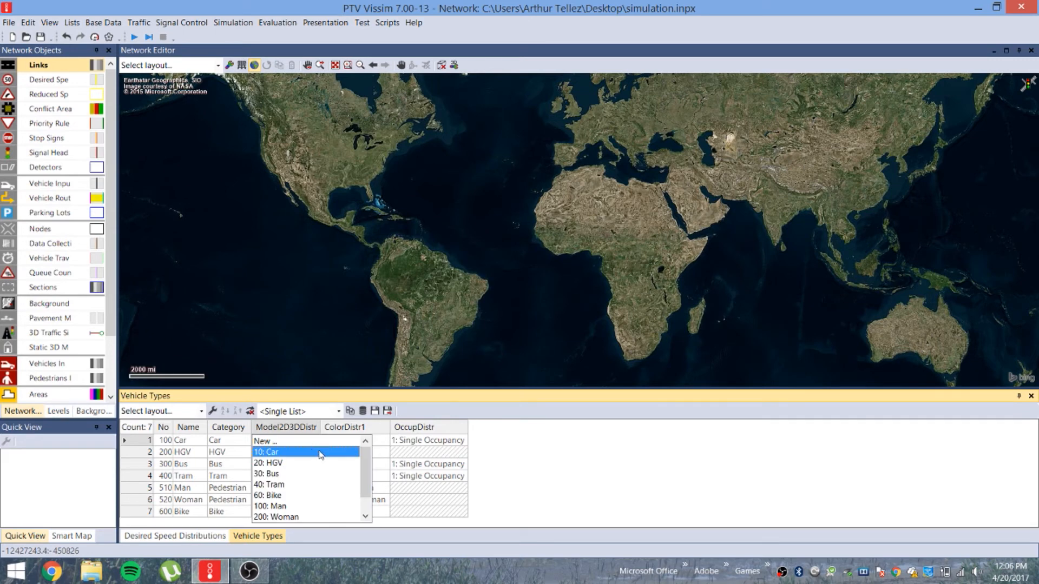
{"action": "left_click", "coordinate": [470, 473]}
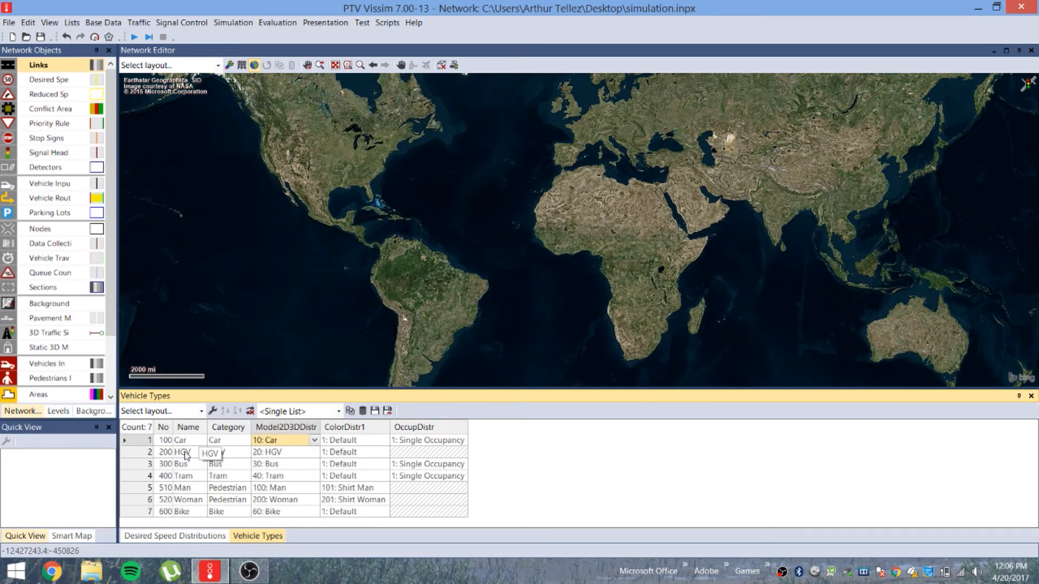
{"action": "right_click", "coordinate": [531, 464]}
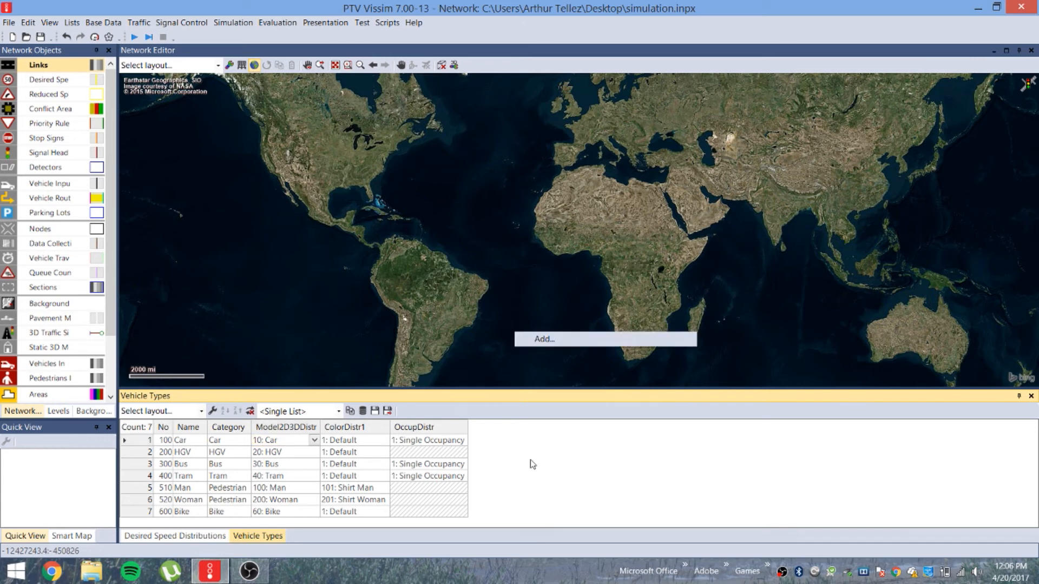
{"action": "left_click", "coordinate": [539, 340]}
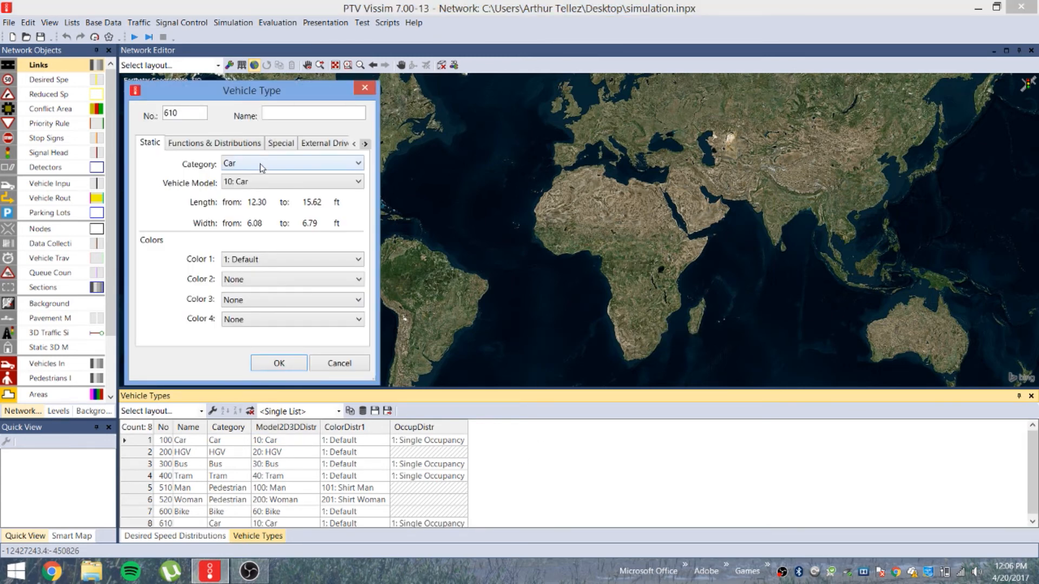
{"action": "left_click", "coordinate": [266, 164]}
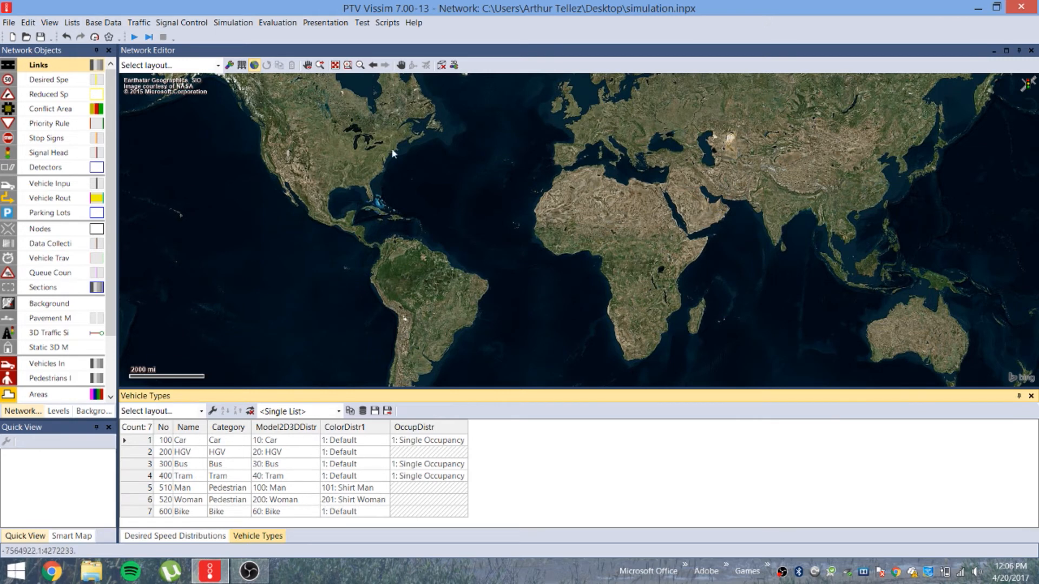
Open the Vehicle Compositions list from the data lists menu
{"action": "left_click", "coordinate": [72, 24]}
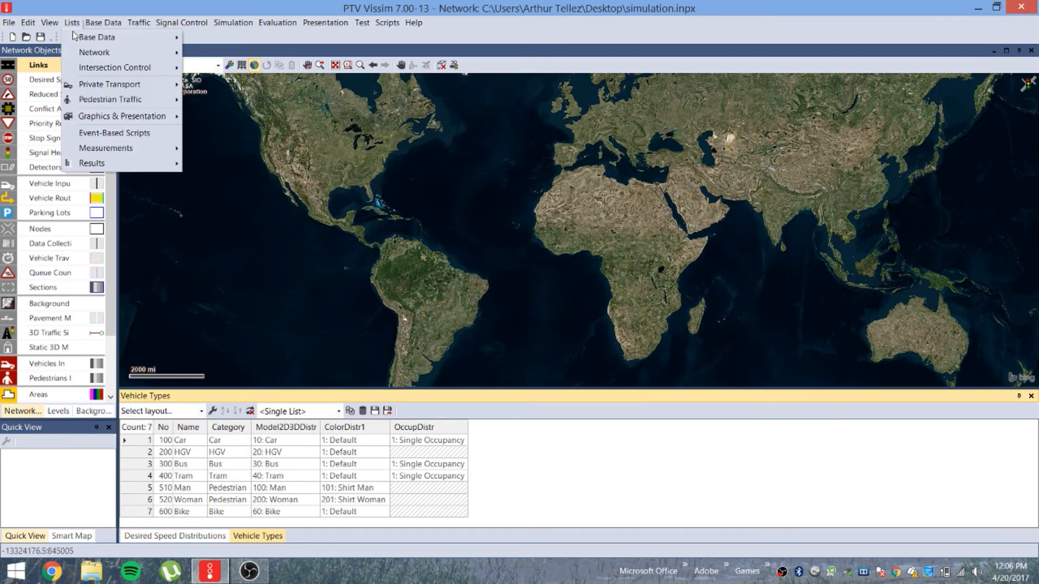
{"action": "mouse_move", "coordinate": [110, 88]}
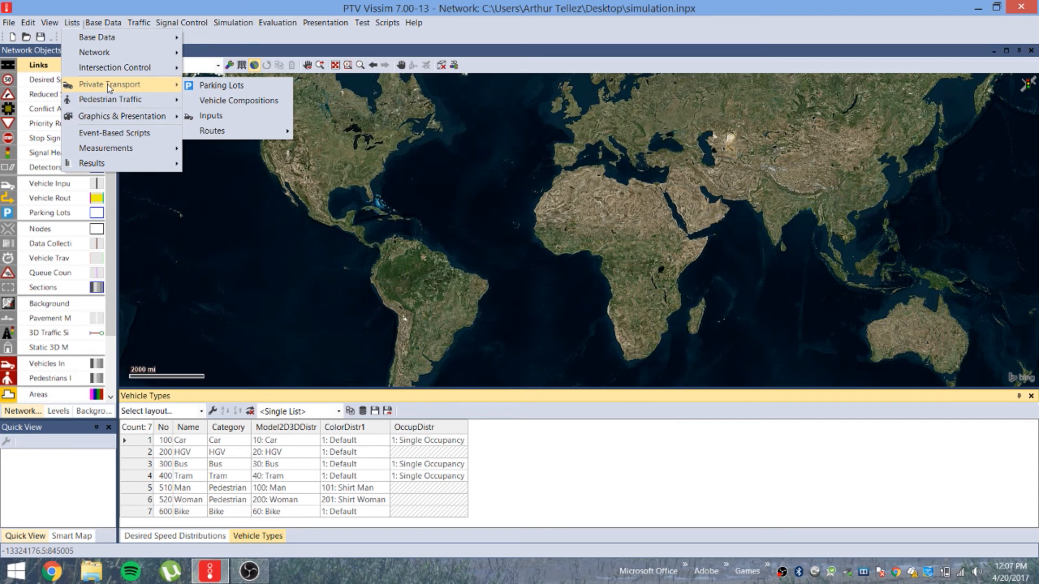
{"action": "left_click", "coordinate": [222, 101]}
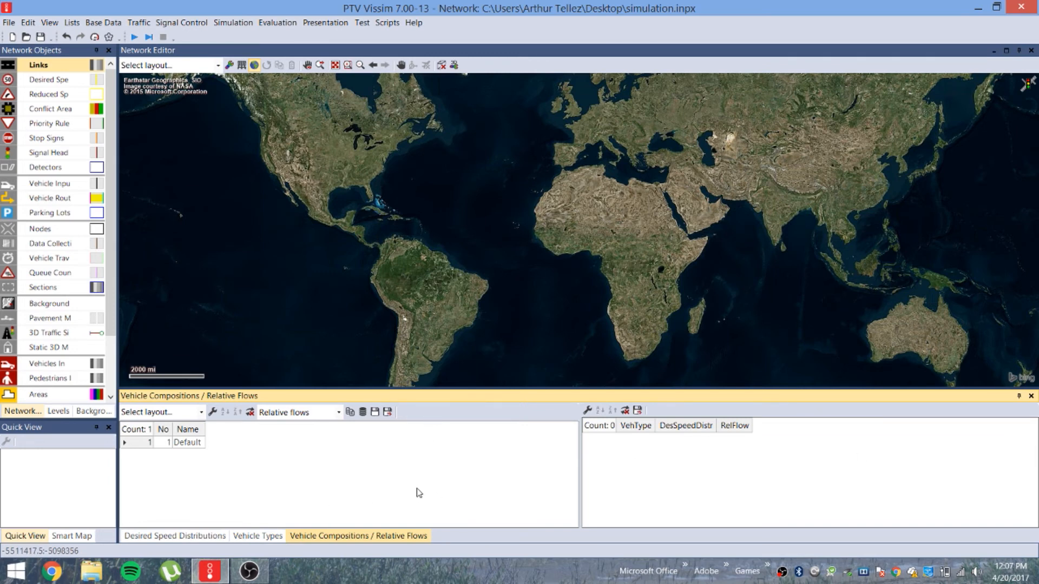
Delete the Default composition and add new composition 1 with a Car flow
{"action": "right_click", "coordinate": [194, 441]}
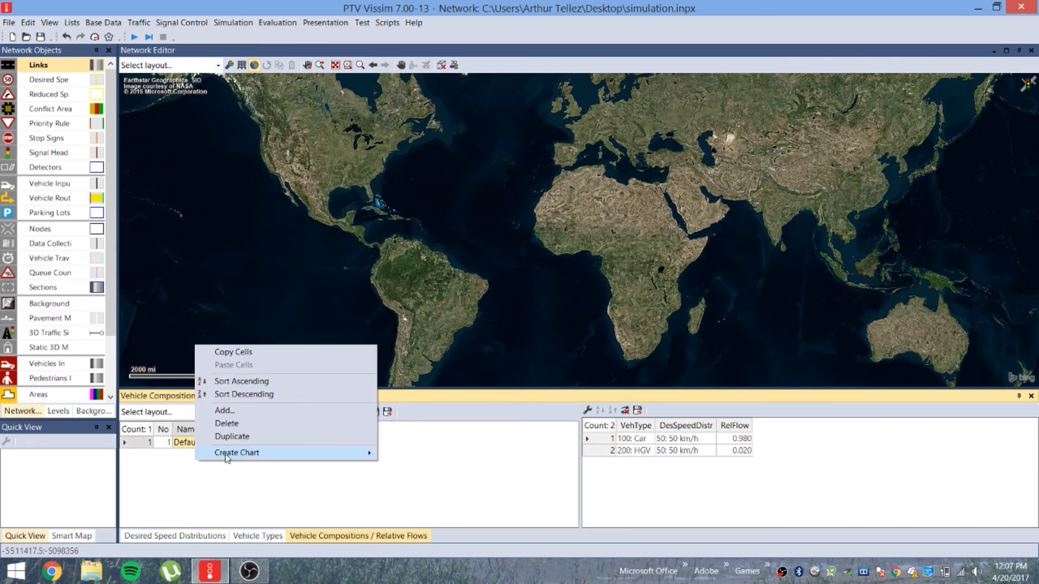
{"action": "left_click", "coordinate": [231, 423]}
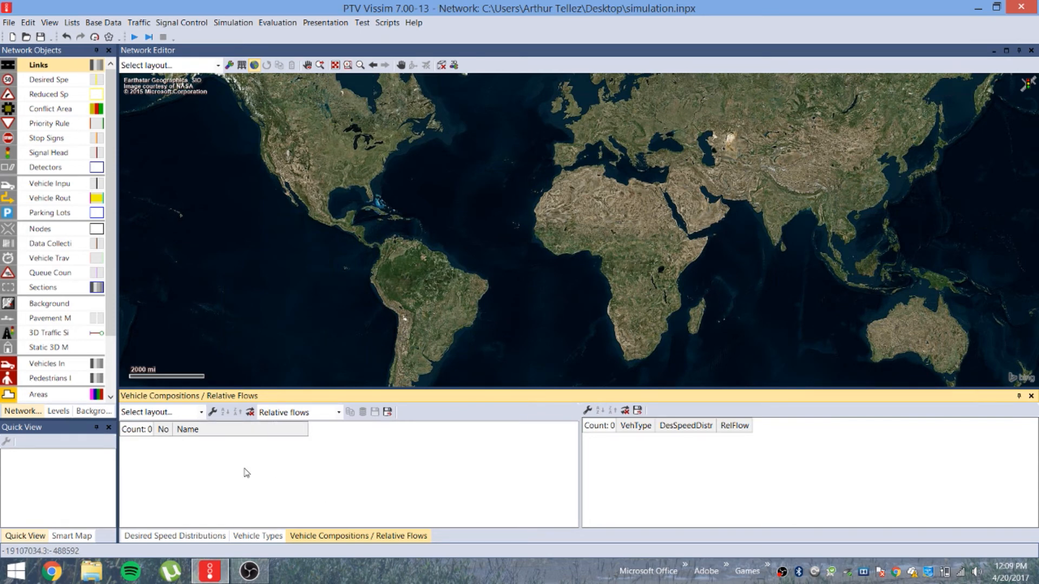
{"action": "right_click", "coordinate": [241, 465]}
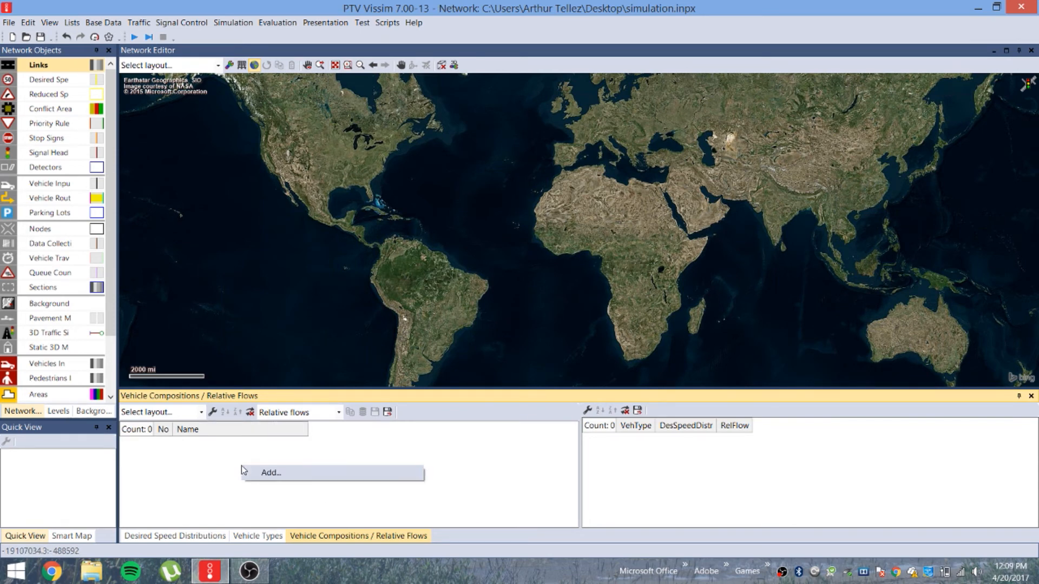
{"action": "left_click", "coordinate": [276, 474]}
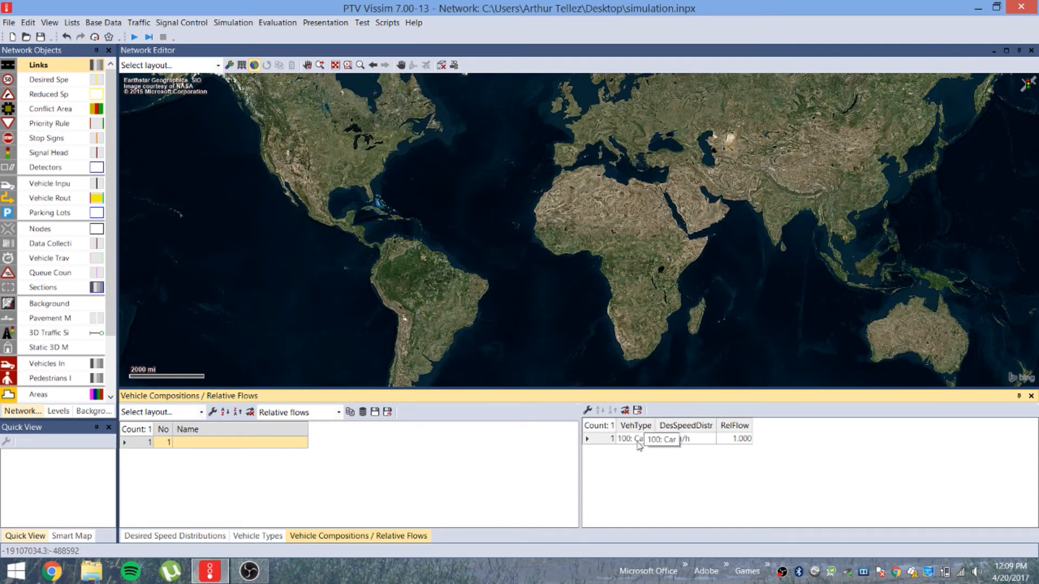
Add HGV and Bus relative flows to composition 1, removing an extra Tram flow
{"action": "right_click", "coordinate": [765, 449]}
{"action": "left_click", "coordinate": [791, 459]}
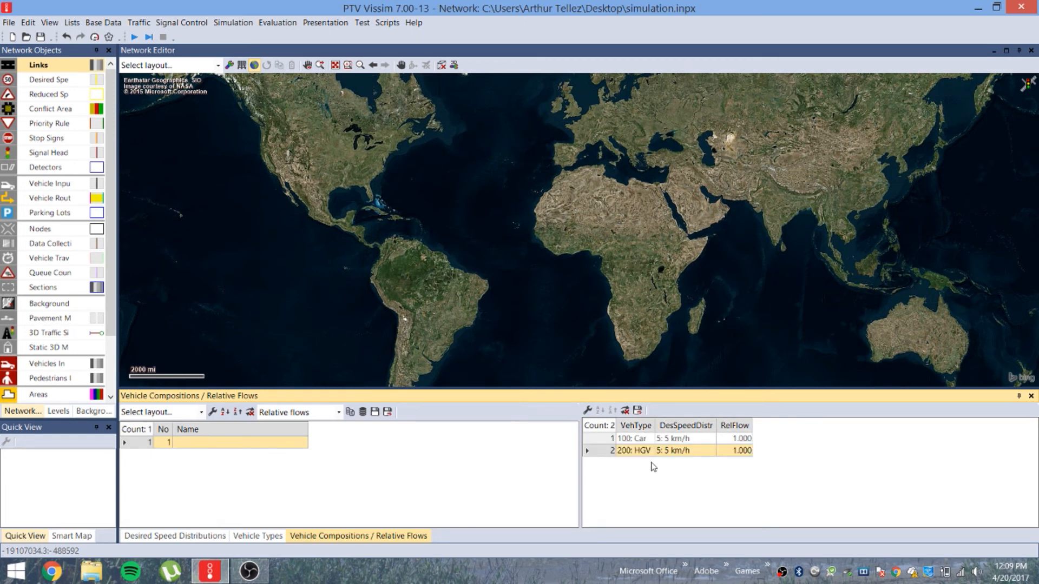
{"action": "left_click", "coordinate": [633, 454]}
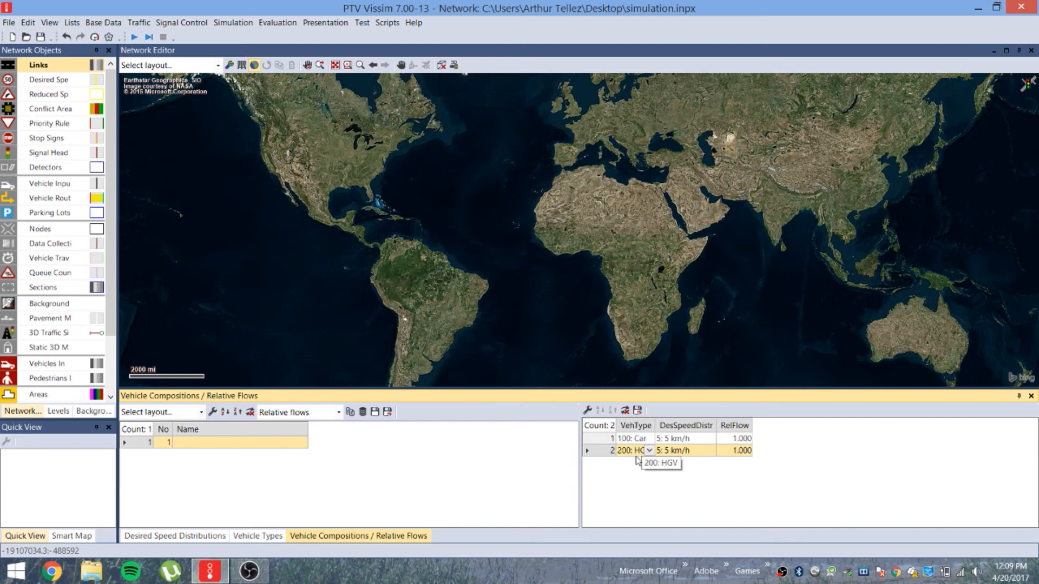
{"action": "right_click", "coordinate": [769, 459]}
{"action": "left_click", "coordinate": [788, 467]}
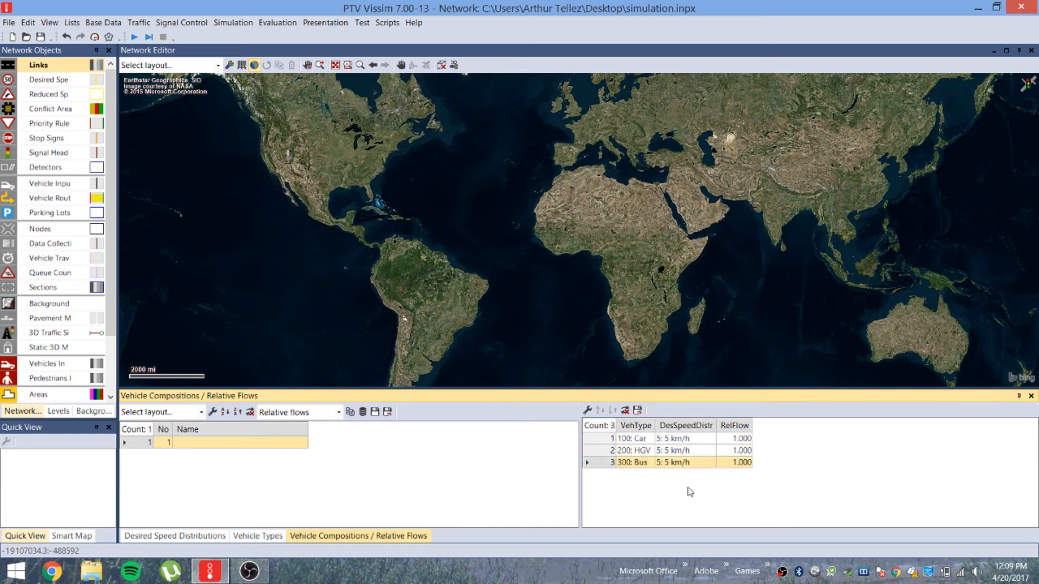
{"action": "right_click", "coordinate": [803, 464]}
{"action": "left_click", "coordinate": [818, 470]}
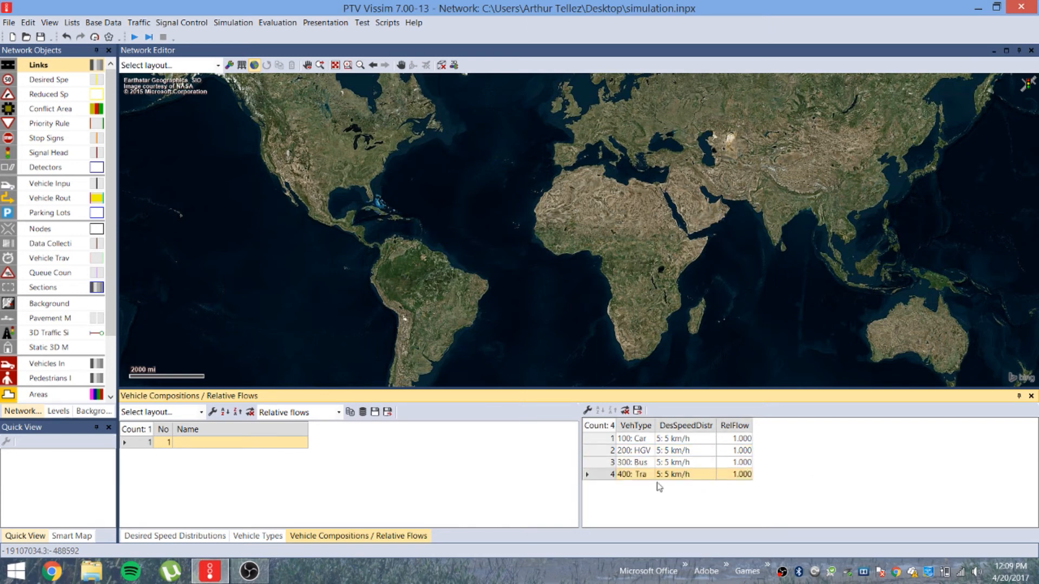
{"action": "right_click", "coordinate": [635, 478]}
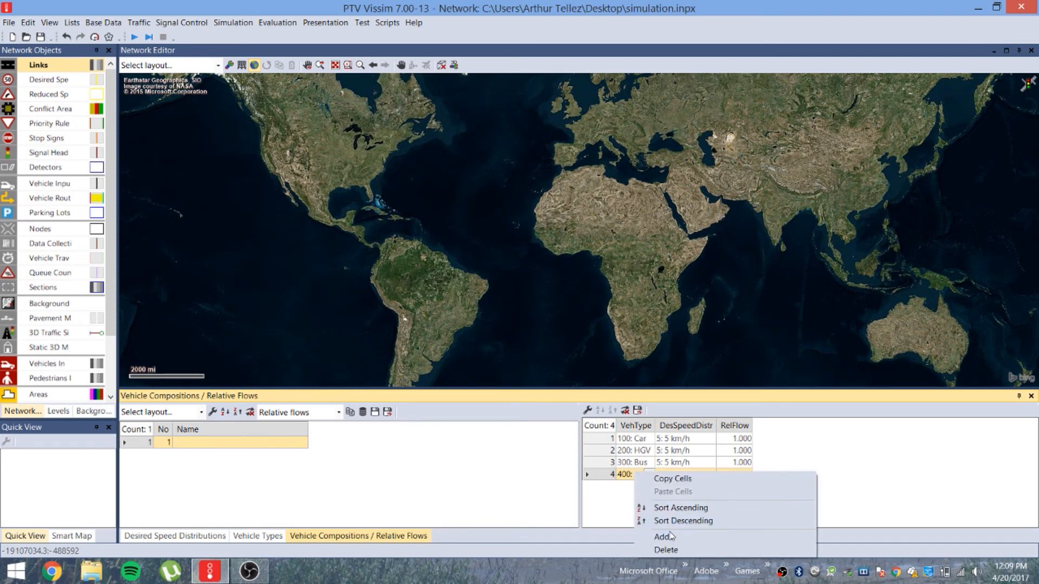
{"action": "left_click", "coordinate": [665, 555]}
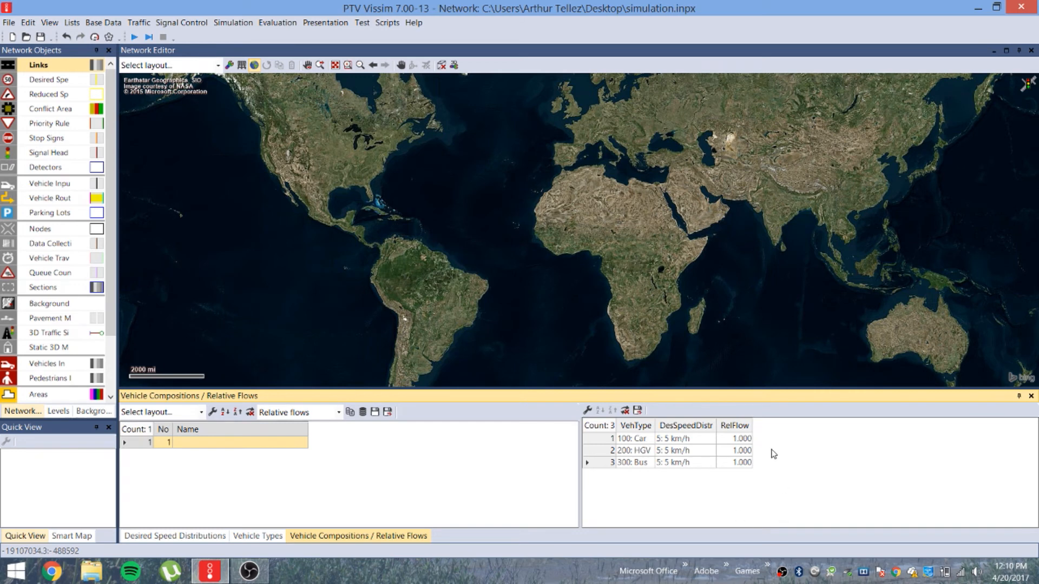
Select the Car, HGV and Bus relative flow cells in turn
{"action": "left_click", "coordinate": [742, 440]}
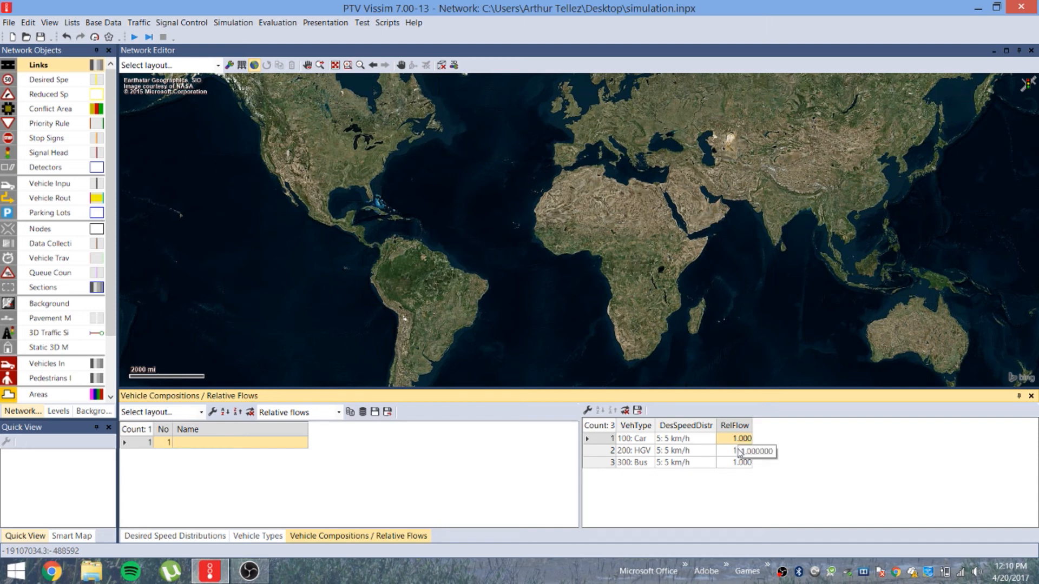
{"action": "left_click", "coordinate": [739, 452]}
{"action": "left_click", "coordinate": [741, 438]}
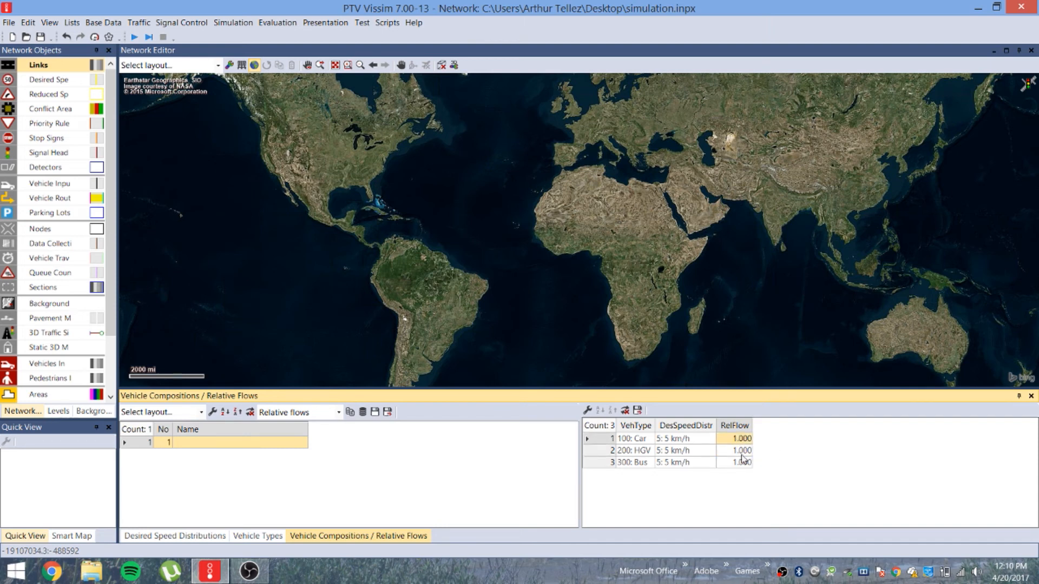
{"action": "left_click", "coordinate": [742, 462]}
{"action": "left_click", "coordinate": [742, 451]}
{"action": "left_click", "coordinate": [737, 439]}
{"action": "left_click", "coordinate": [740, 451]}
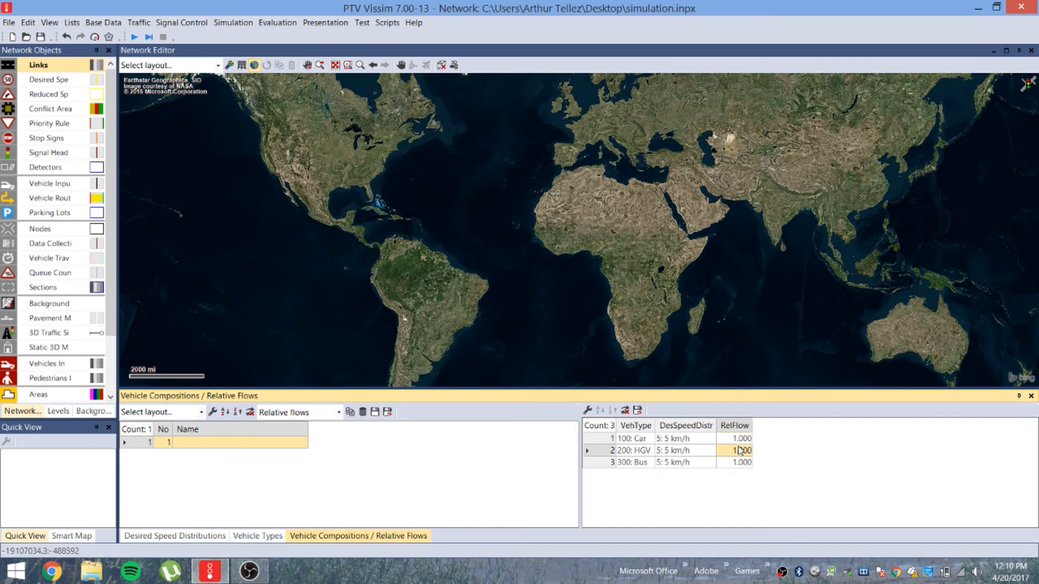
{"action": "left_click", "coordinate": [741, 463]}
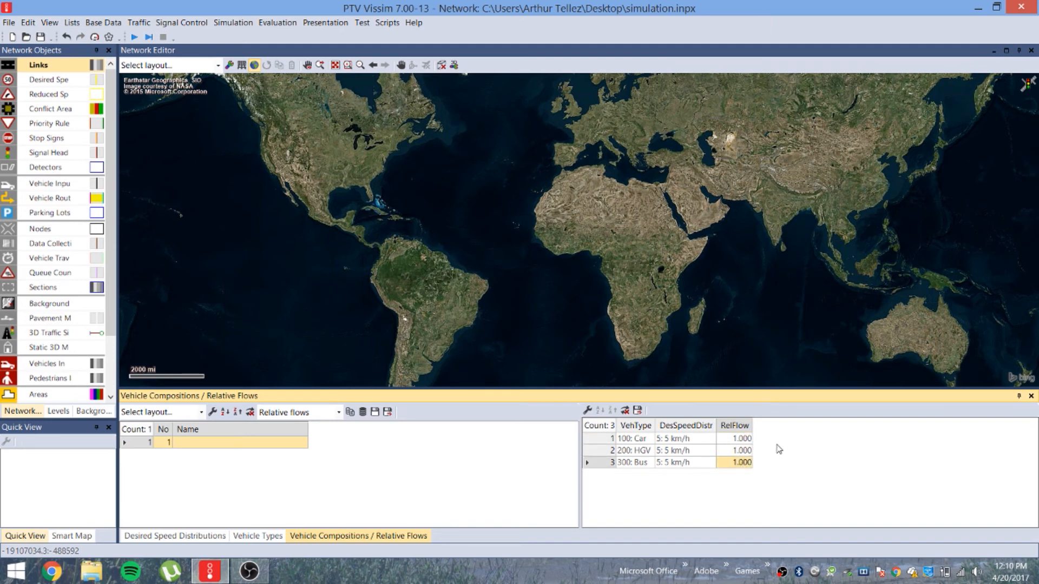
{"action": "left_click", "coordinate": [746, 443]}
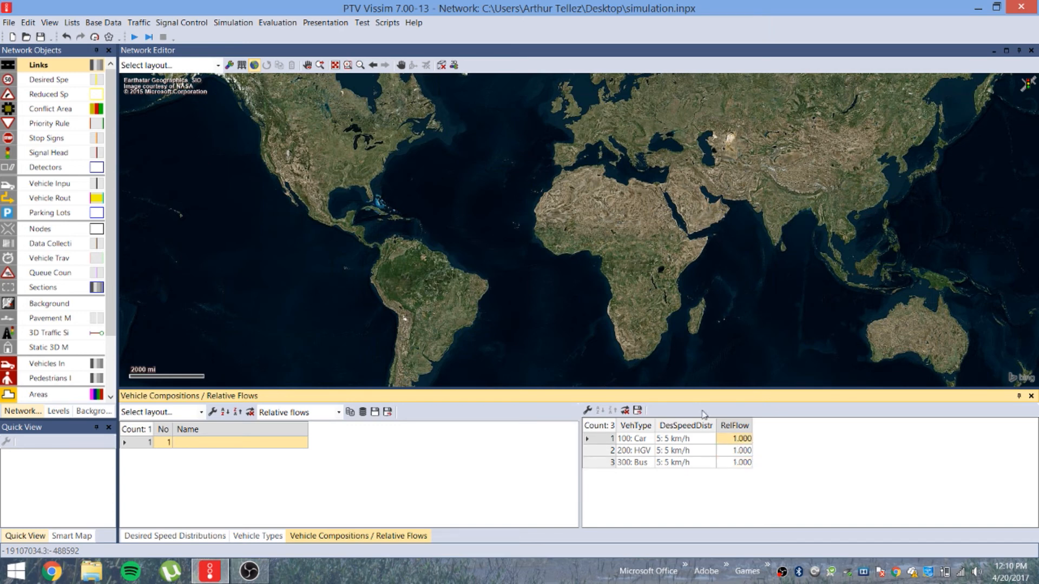
Enter relative flows of 80 for Car, 8 for HGV and 12 for Bus
{"action": "left_click", "coordinate": [744, 439]}
{"action": "left_click_drag", "start_coordinate": [752, 445], "coordinate": [710, 439]}
{"action": "type", "text": "80"}
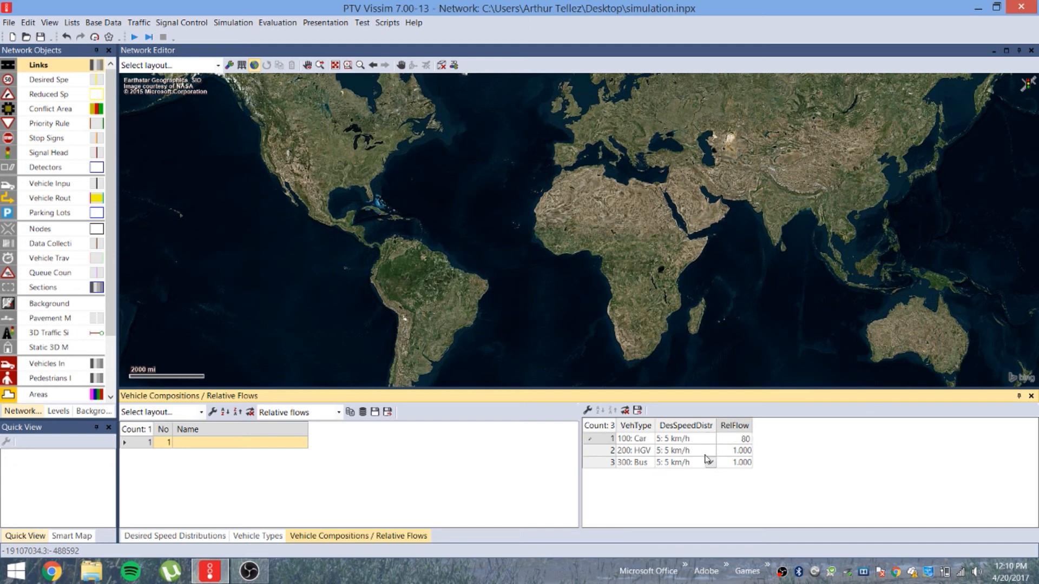
{"action": "left_click", "coordinate": [732, 454]}
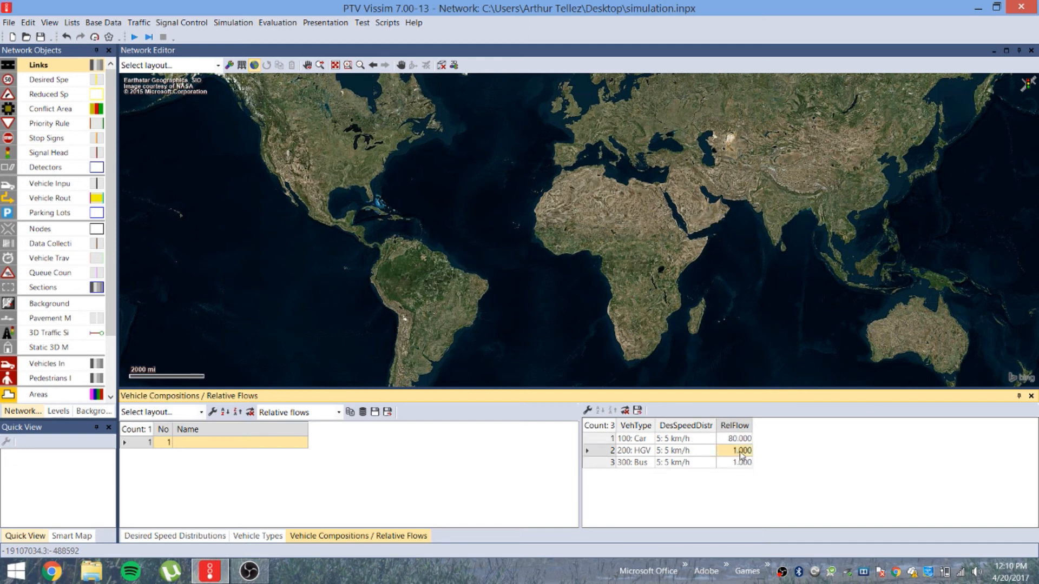
{"action": "left_click", "coordinate": [741, 451]}
{"action": "left_click_drag", "start_coordinate": [750, 451], "coordinate": [699, 456]}
{"action": "type", "text": "8"}
{"action": "left_click", "coordinate": [738, 463]}
{"action": "left_click", "coordinate": [738, 463]}
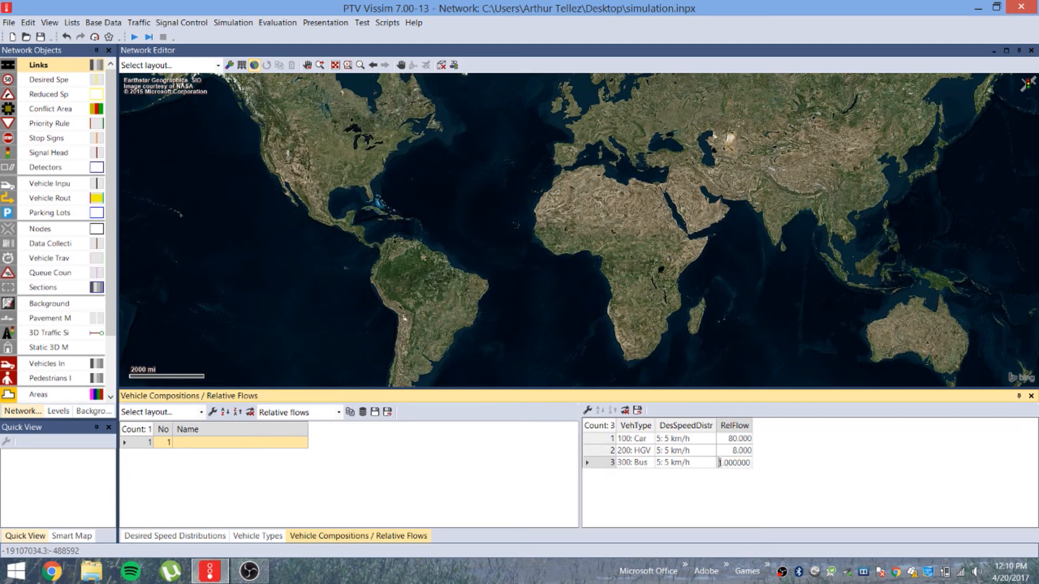
{"action": "left_click_drag", "start_coordinate": [719, 463], "coordinate": [756, 464]}
{"action": "type", "text": "12"}
{"action": "left_click", "coordinate": [797, 463]}
Create a trial composition 2 with HGV and Bus flows, then delete it and reselect composition 1
{"action": "right_click", "coordinate": [279, 464]}
{"action": "left_click", "coordinate": [299, 468]}
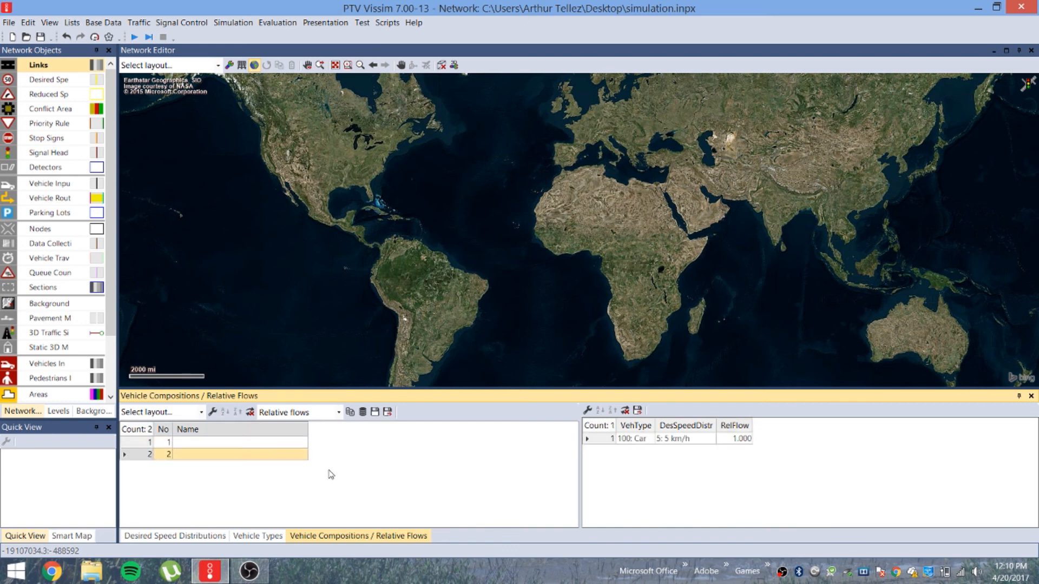
{"action": "right_click", "coordinate": [672, 472]}
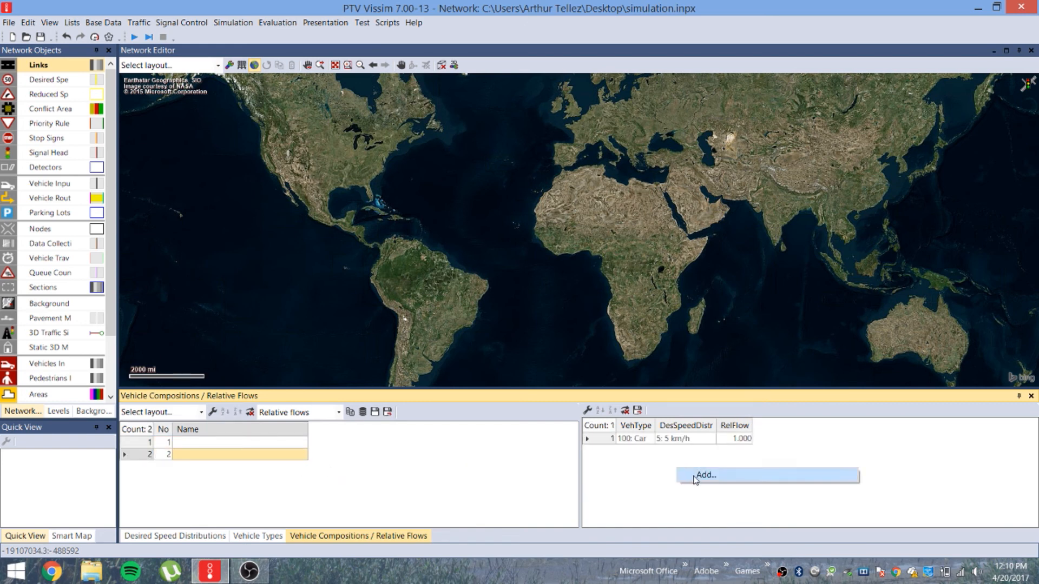
{"action": "left_click", "coordinate": [698, 477]}
{"action": "right_click", "coordinate": [702, 479]}
{"action": "left_click", "coordinate": [712, 484]}
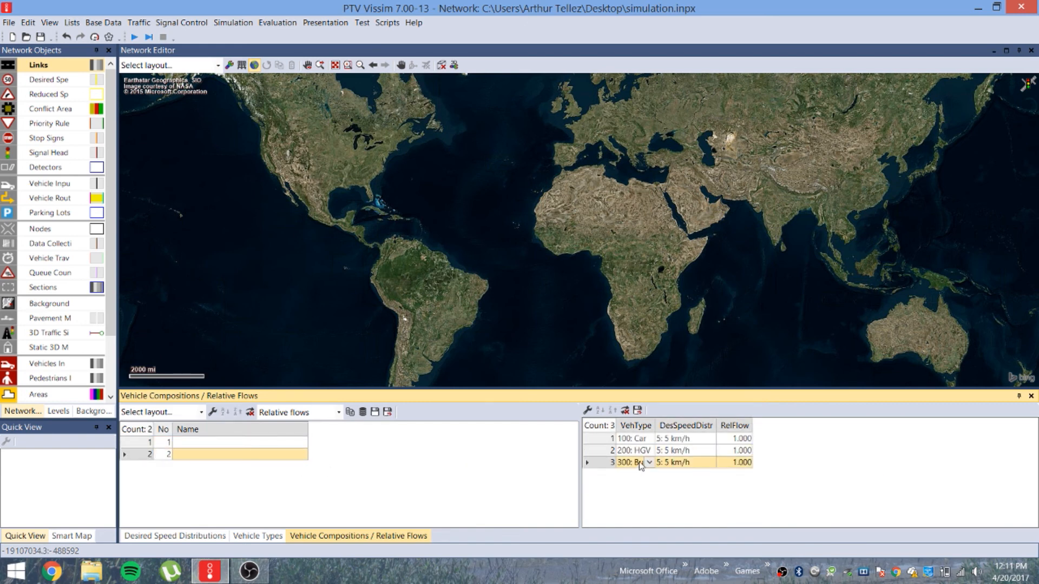
{"action": "right_click", "coordinate": [647, 468]}
{"action": "left_click", "coordinate": [671, 540]}
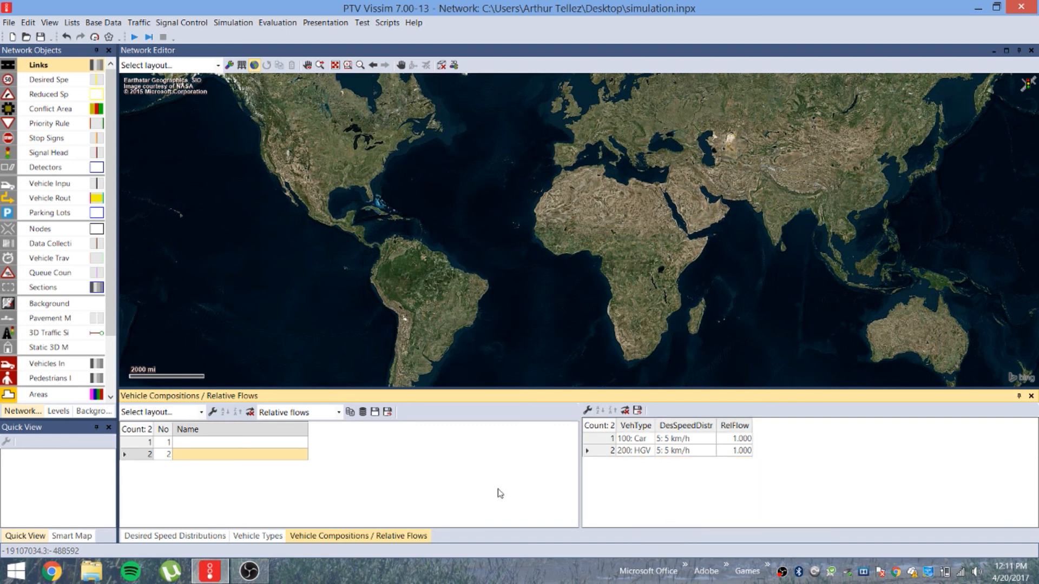
{"action": "right_click", "coordinate": [286, 459]}
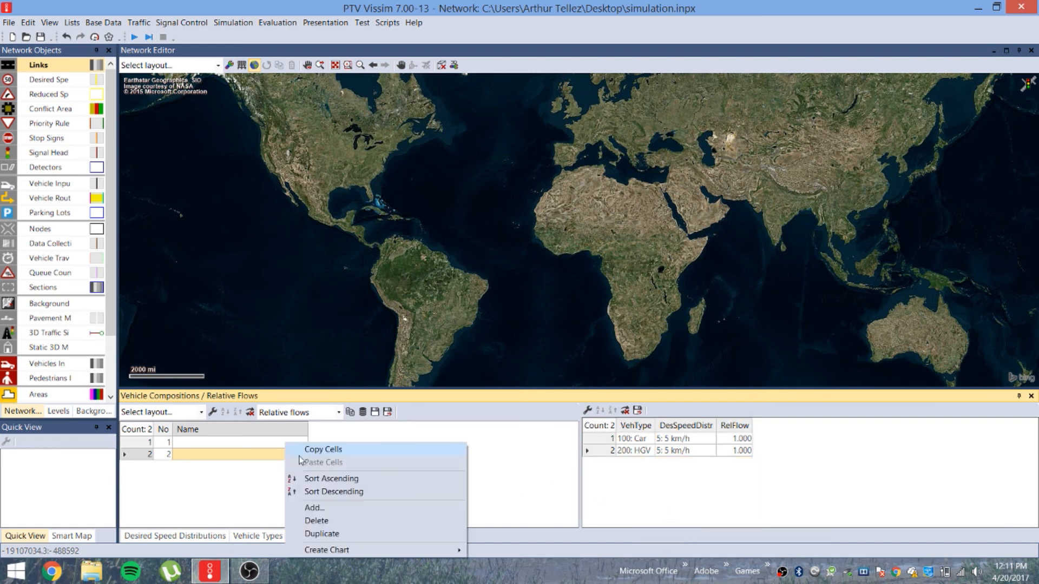
{"action": "left_click", "coordinate": [328, 523]}
{"action": "left_click", "coordinate": [295, 443]}
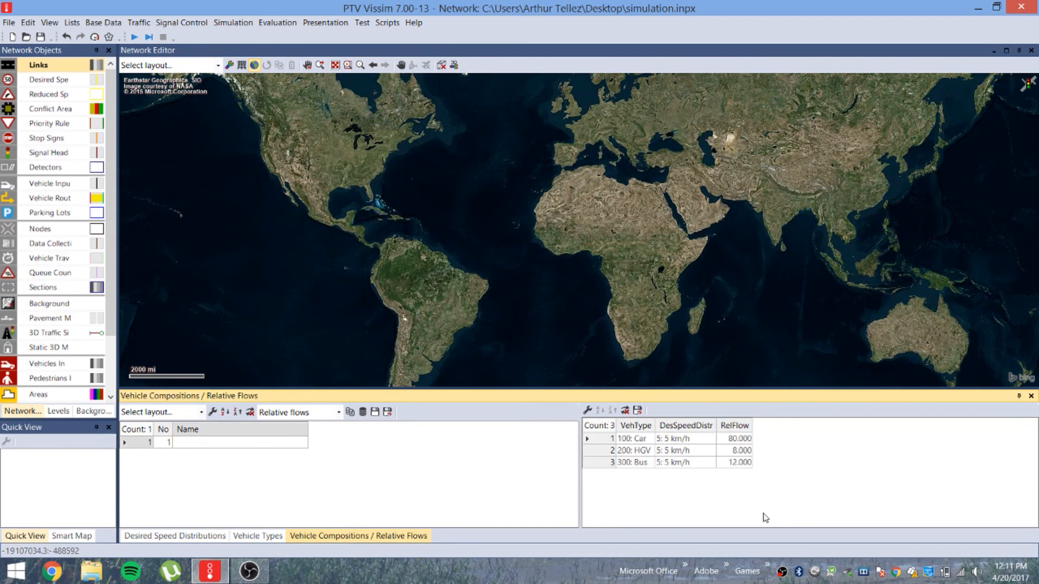
Set the Car and HGV desired speed distributions to 1047: 35 mph
{"action": "left_click", "coordinate": [685, 438]}
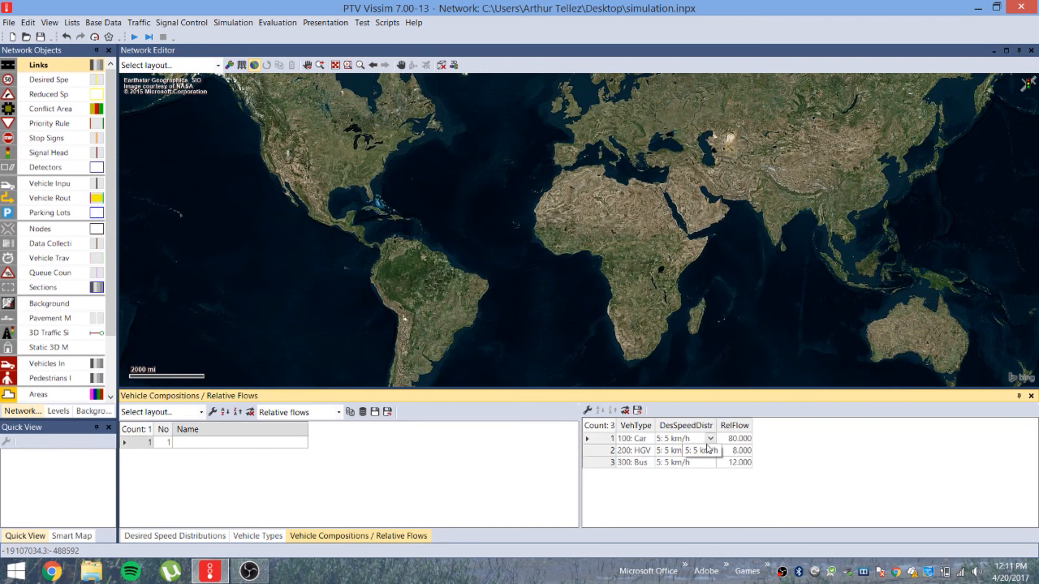
{"action": "left_click", "coordinate": [711, 439]}
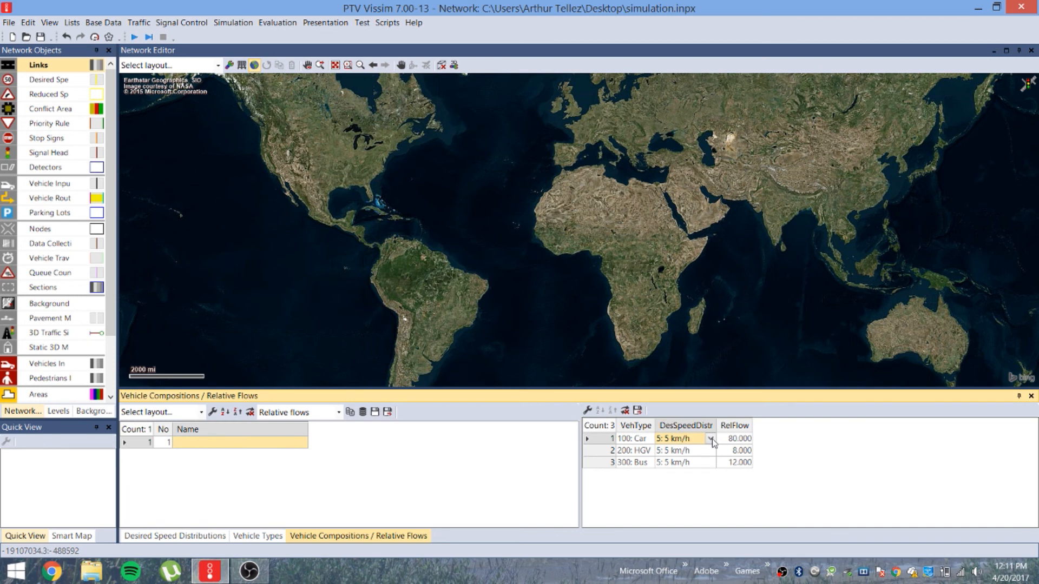
{"action": "left_click", "coordinate": [710, 439]}
{"action": "scroll", "coordinate": [724, 487], "scroll_direction": "down", "scroll_amount": 10}
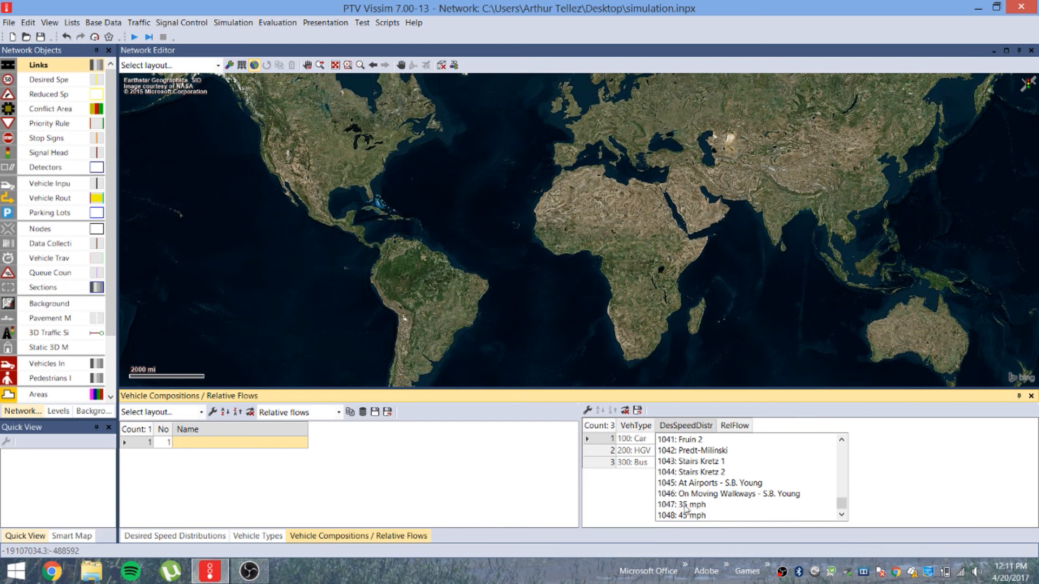
{"action": "left_click", "coordinate": [686, 505]}
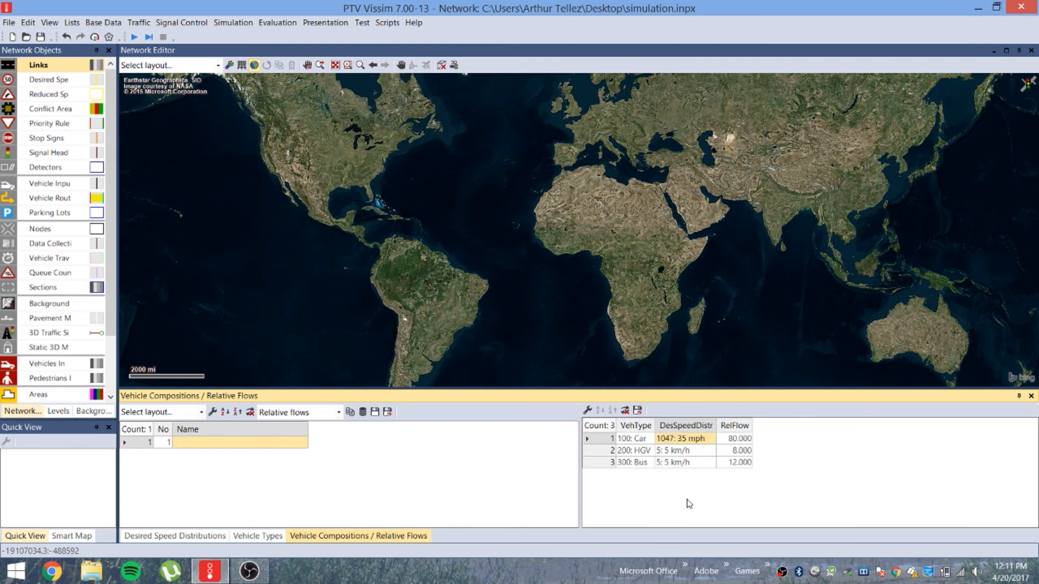
{"action": "left_click", "coordinate": [679, 452]}
{"action": "left_click", "coordinate": [710, 451]}
{"action": "scroll", "coordinate": [724, 494], "scroll_direction": "down", "scroll_amount": 10}
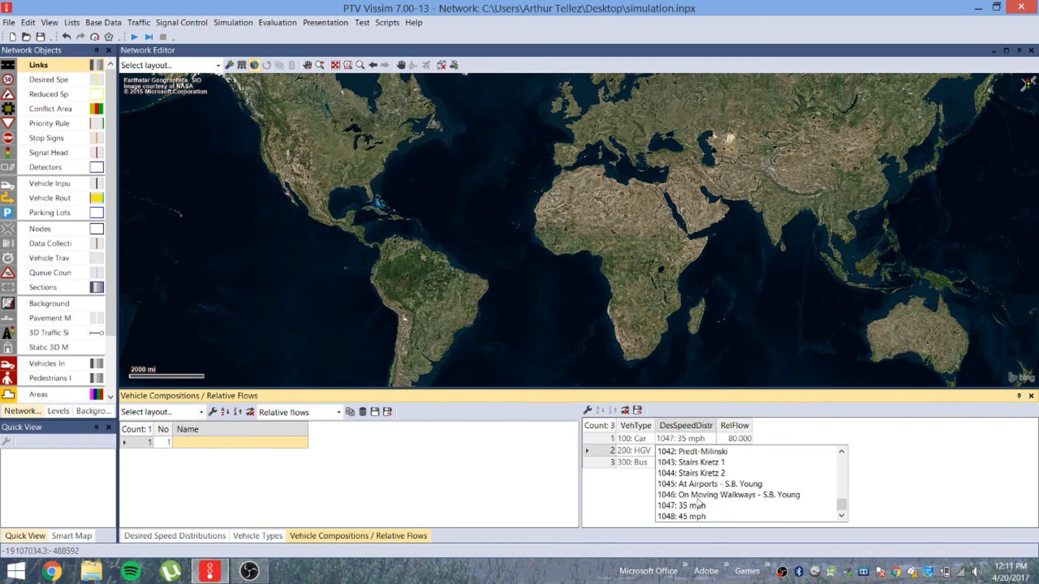
{"action": "left_click", "coordinate": [694, 507]}
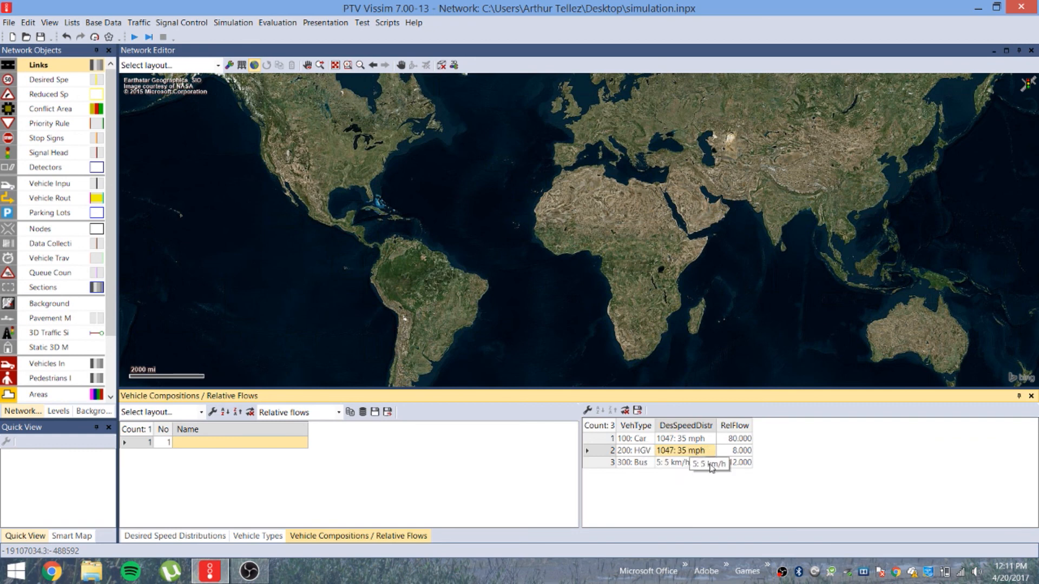
Set the Bus desired speed distribution to 1047: 35 mph
{"action": "left_click", "coordinate": [715, 468]}
{"action": "left_click", "coordinate": [714, 469]}
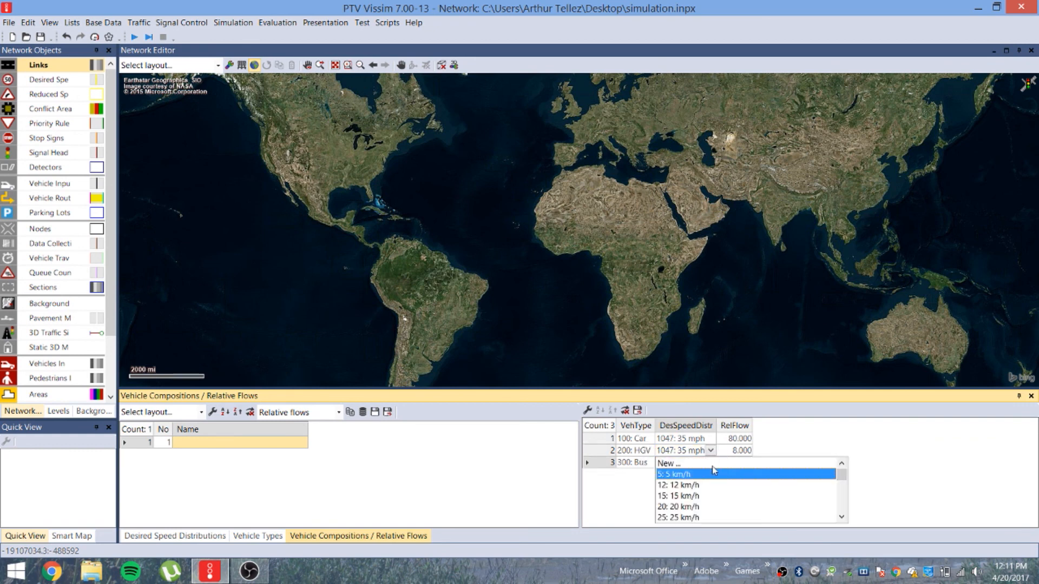
{"action": "scroll", "coordinate": [789, 483], "scroll_direction": "down", "scroll_amount": 3}
{"action": "left_click_drag", "start_coordinate": [841, 481], "coordinate": [836, 534]}
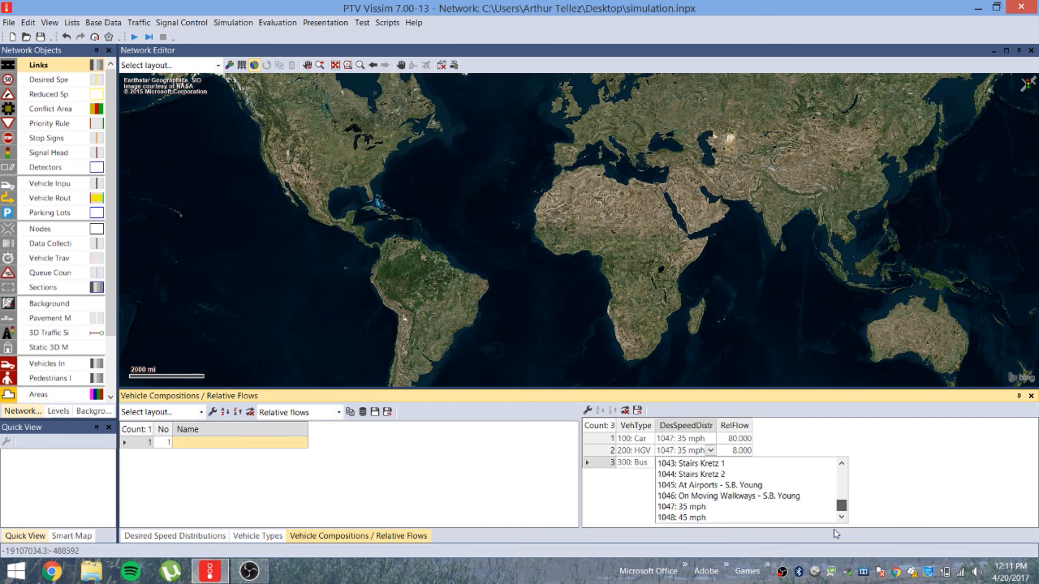
{"action": "left_click", "coordinate": [692, 507]}
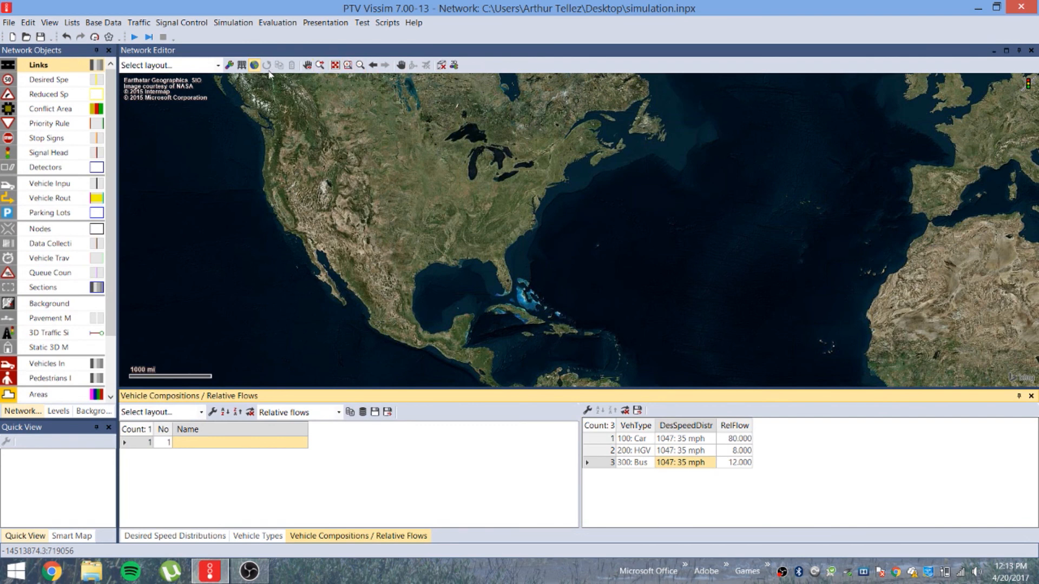
Zoom the background map from North America into the western United States
{"action": "left_click", "coordinate": [349, 66]}
{"action": "left_click_drag", "start_coordinate": [172, 153], "coordinate": [543, 295]}
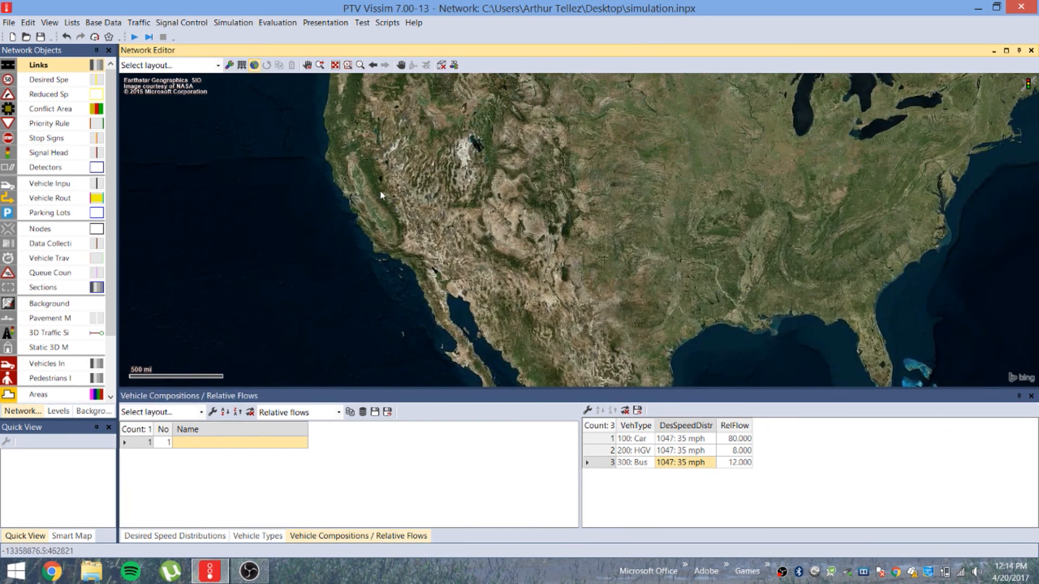
{"action": "scroll", "coordinate": [378, 207], "scroll_direction": "up", "scroll_amount": 3}
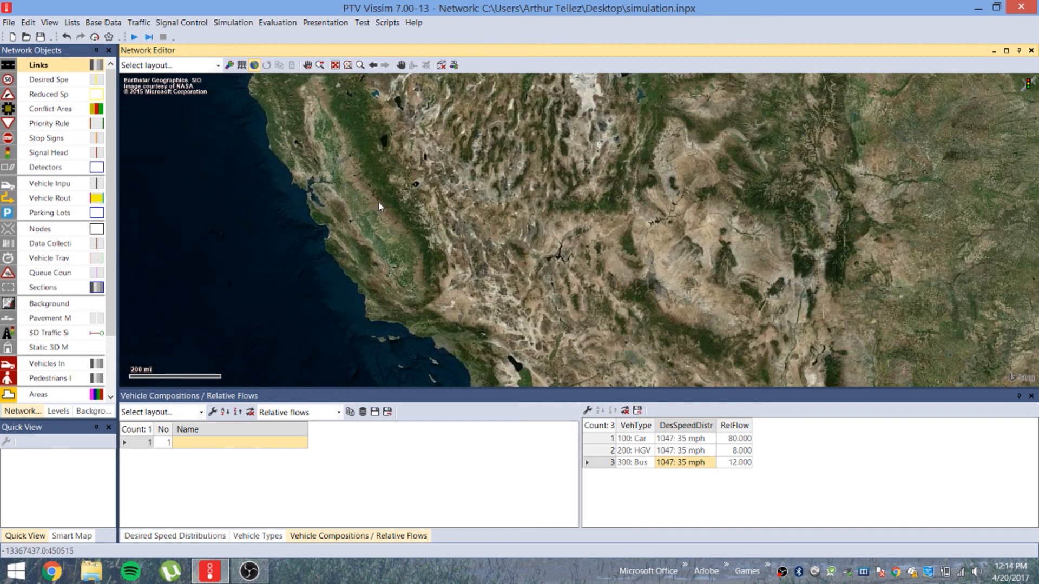
{"action": "scroll", "coordinate": [372, 196], "scroll_direction": "down", "scroll_amount": 1}
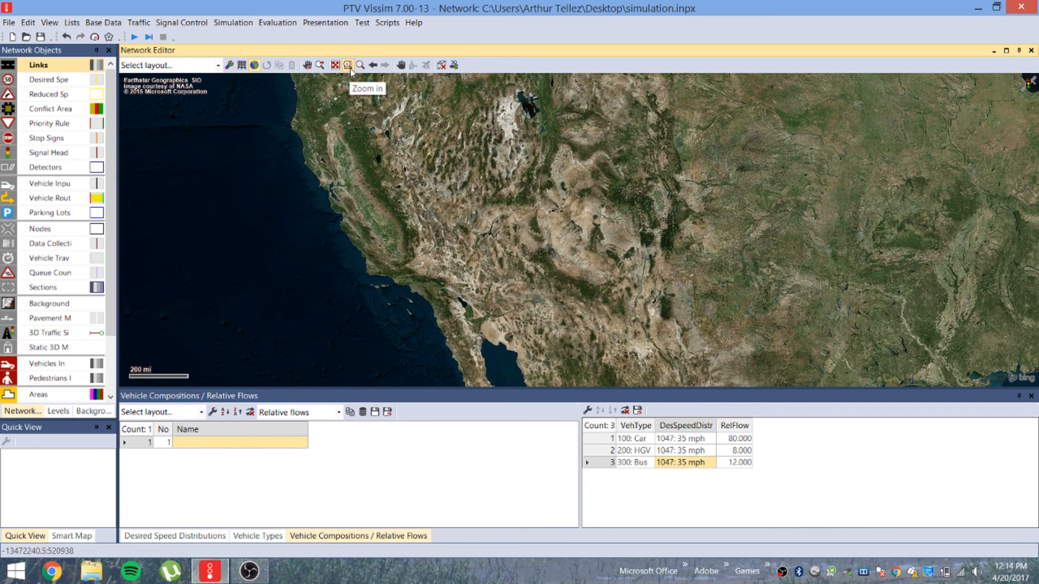
{"action": "scroll", "coordinate": [373, 214], "scroll_direction": "up", "scroll_amount": 2}
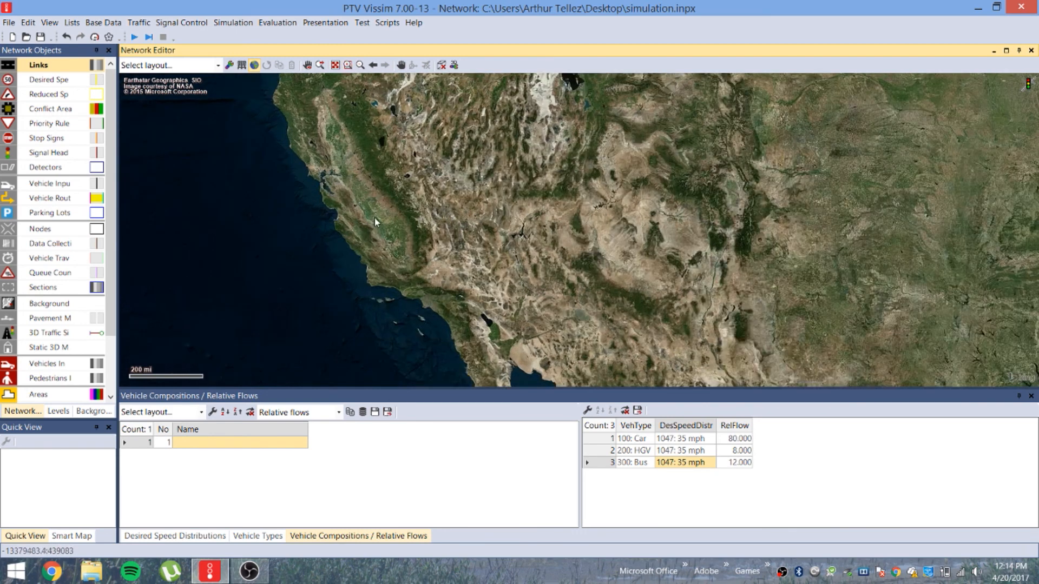
{"action": "scroll", "coordinate": [388, 213], "scroll_direction": "up", "scroll_amount": 2}
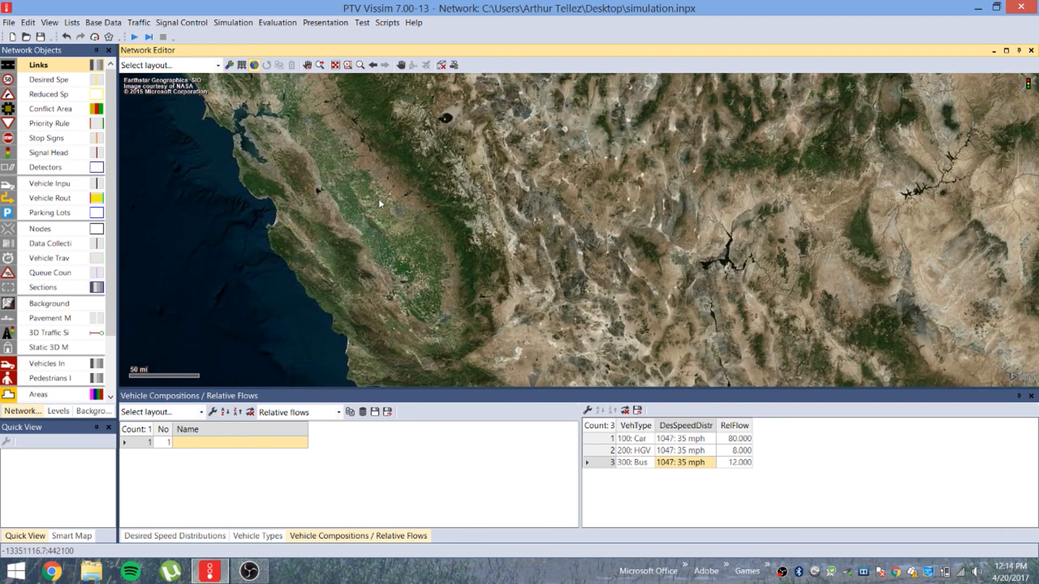
{"action": "scroll", "coordinate": [381, 204], "scroll_direction": "up", "scroll_amount": 1}
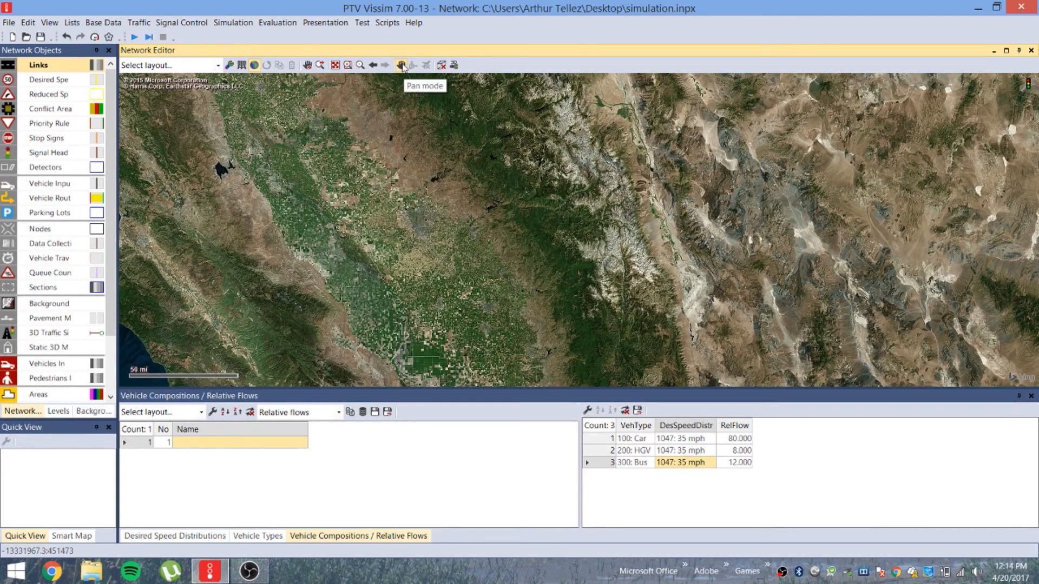
Pan to the California coast and zoom in until a city's streets show at about 2 mi scale
{"action": "left_click", "coordinate": [401, 66]}
{"action": "left_click_drag", "start_coordinate": [387, 221], "coordinate": [580, 192]}
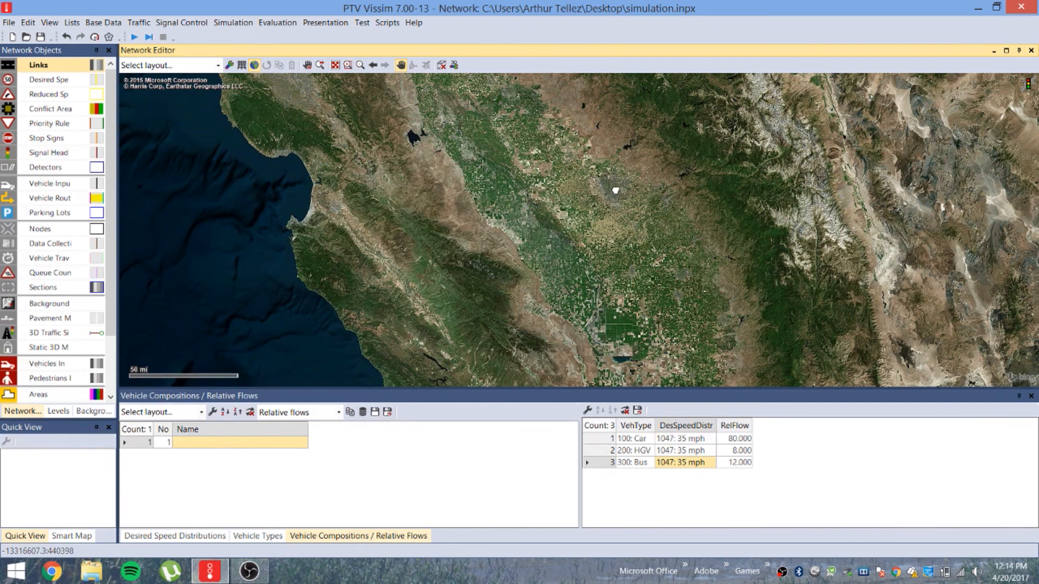
{"action": "left_click_drag", "start_coordinate": [615, 191], "coordinate": [522, 232]}
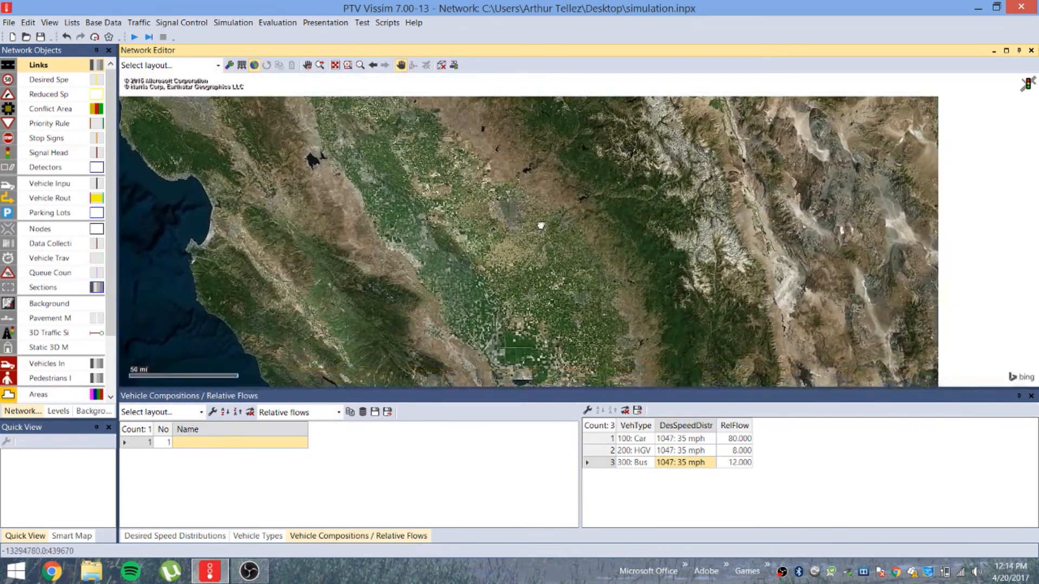
{"action": "scroll", "coordinate": [517, 213], "scroll_direction": "up", "scroll_amount": 3}
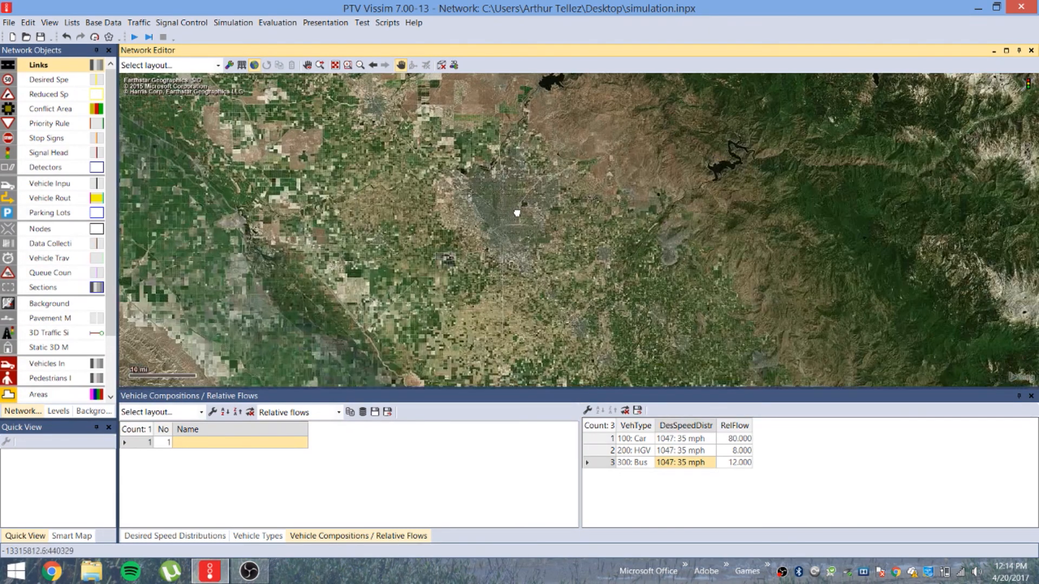
{"action": "scroll", "coordinate": [512, 214], "scroll_direction": "up", "scroll_amount": 1}
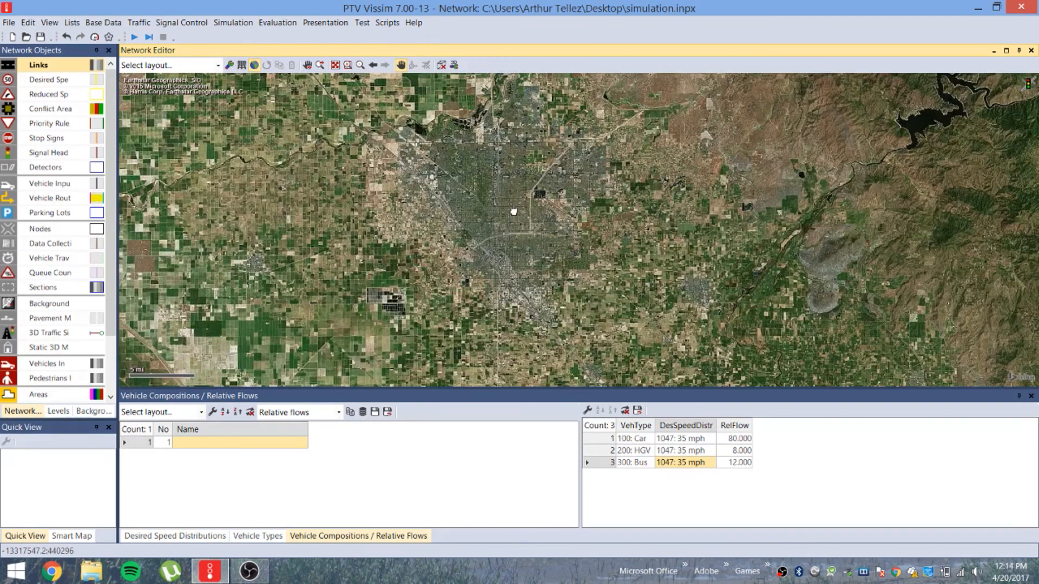
{"action": "scroll", "coordinate": [512, 213], "scroll_direction": "up", "scroll_amount": 1}
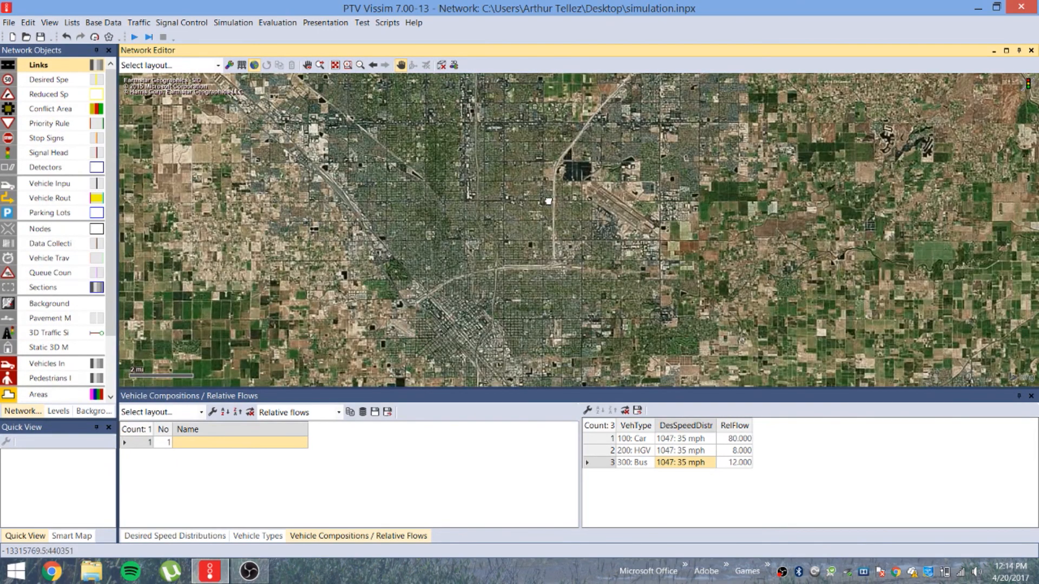